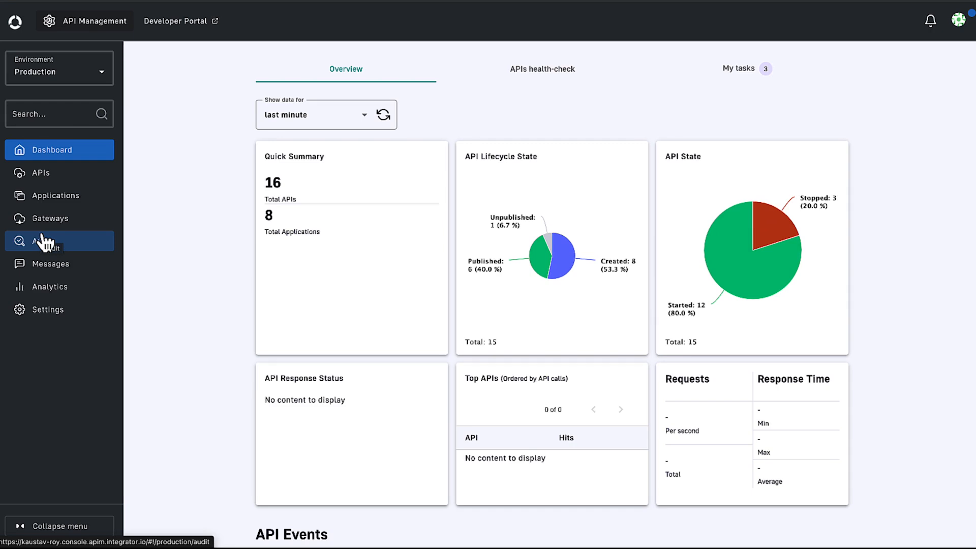
Show the overview dashboard data for the last month.
left_click(287, 121)
left_click(289, 238)
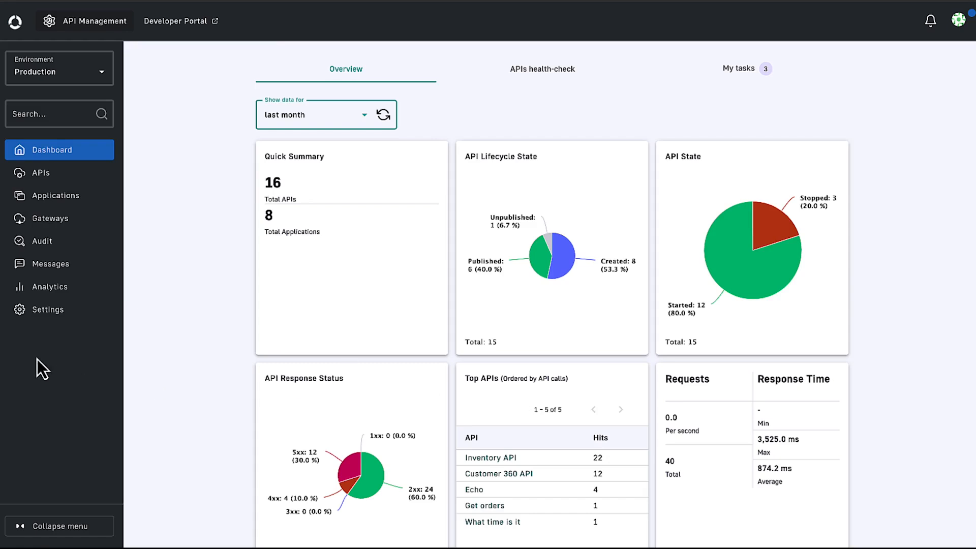
Open the portal's analytics settings and review the configured platform, API and application dashboards.
left_click(46, 310)
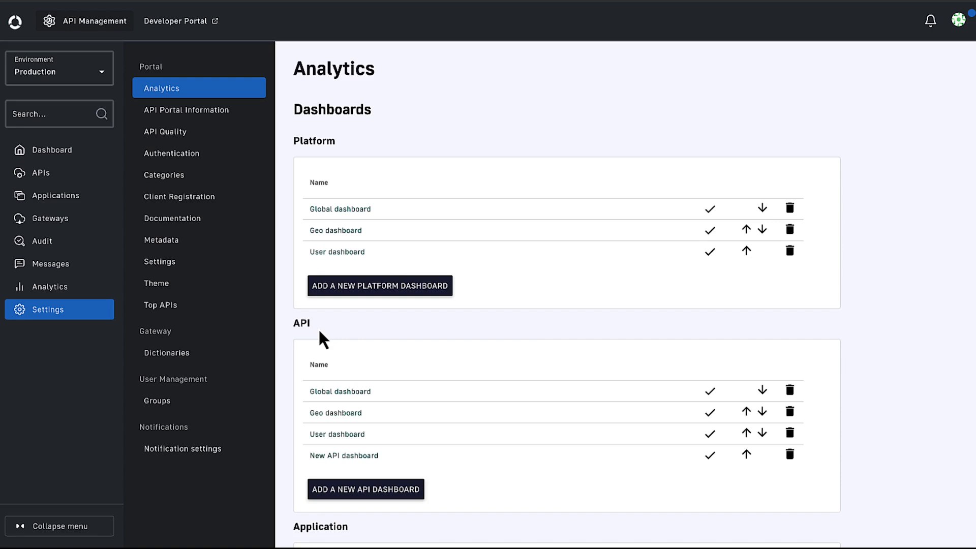
scroll(320, 332, "down", 4)
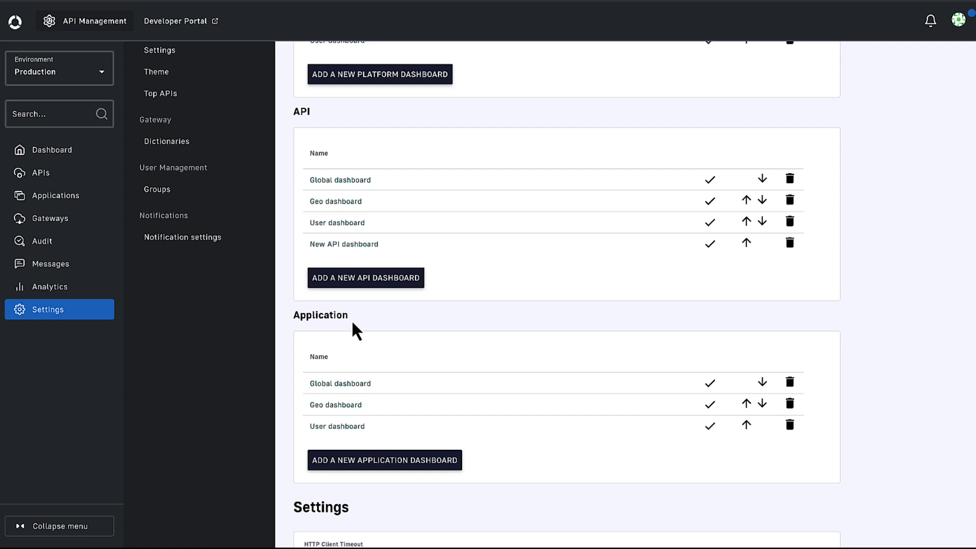
scroll(352, 323, "up", 4)
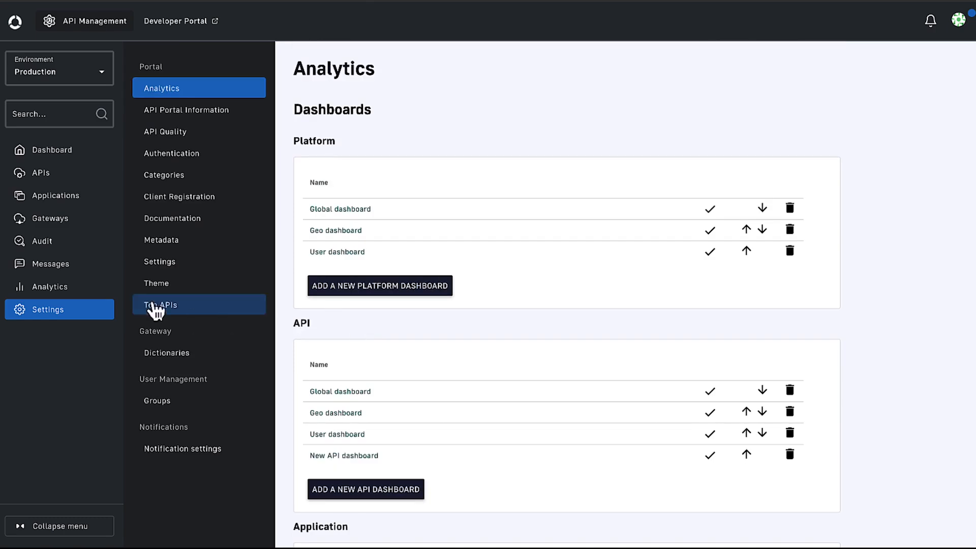
Open the platform-wide analytics for the last 90 days and review the status, stats and top API widgets.
left_click(92, 289)
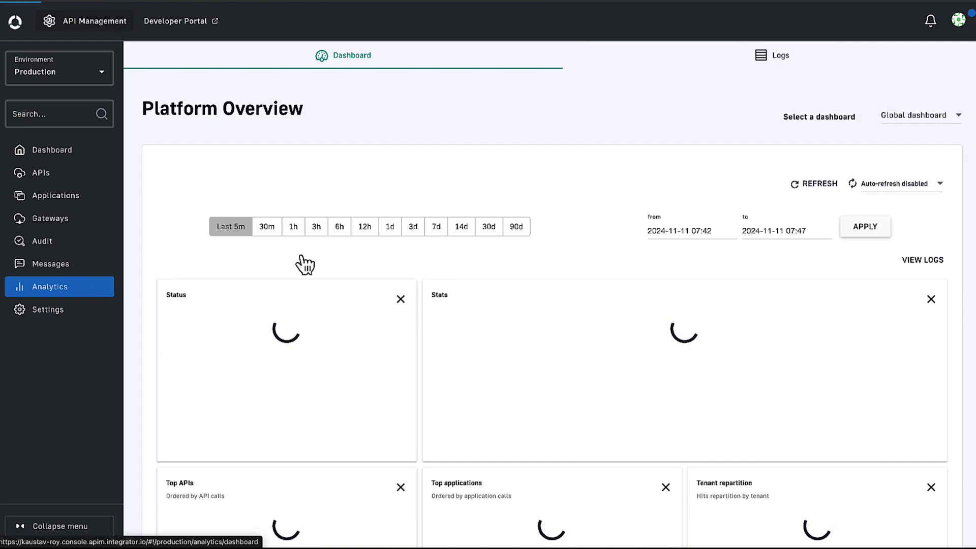
left_click(516, 227)
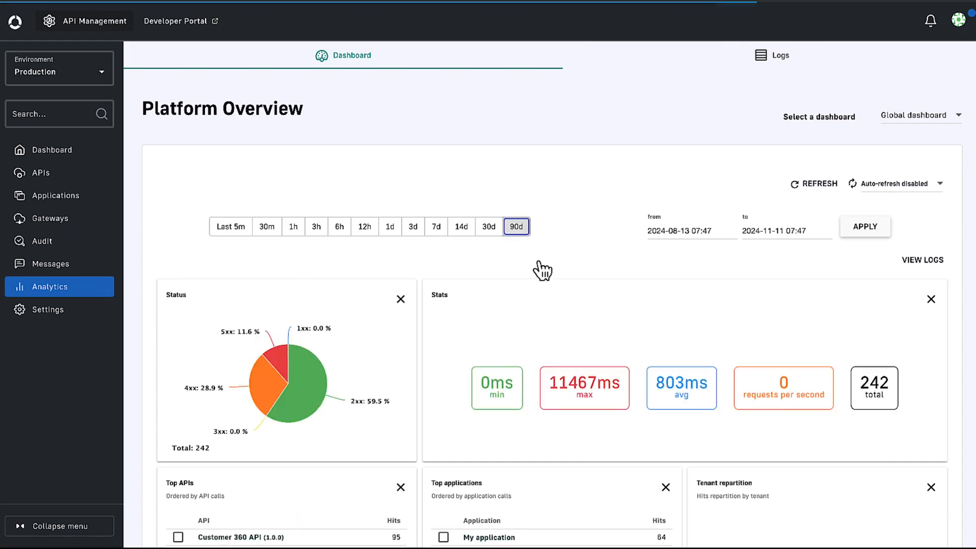
scroll(596, 344, "down", 2)
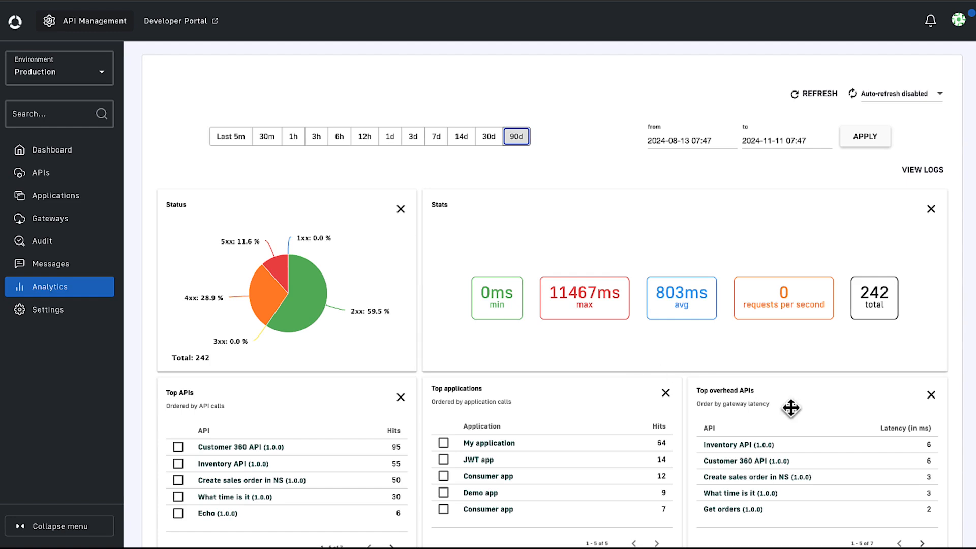
scroll(791, 407, "down", 4)
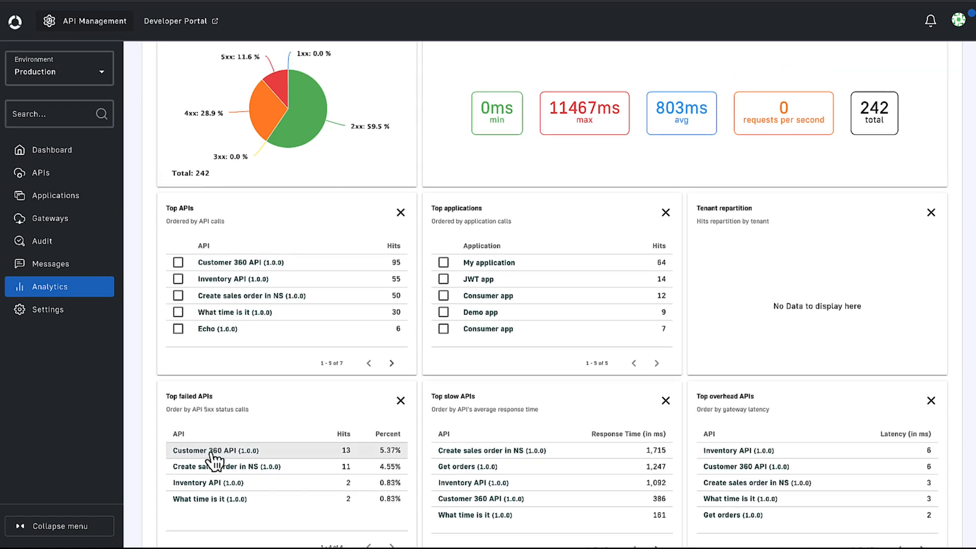
Open the analytics of Customer 360 API from the Top failed APIs widget and go to the API's logs.
left_click(214, 452)
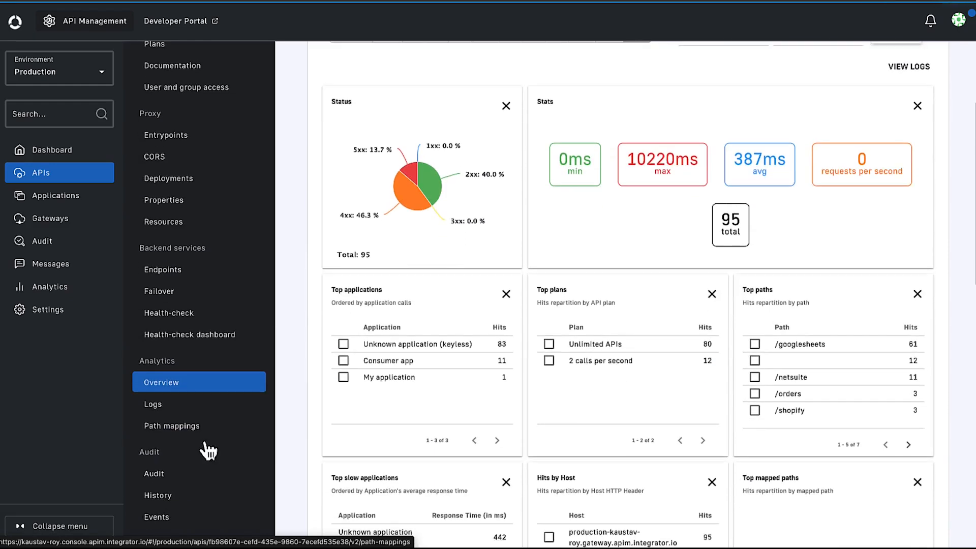
left_click(185, 413)
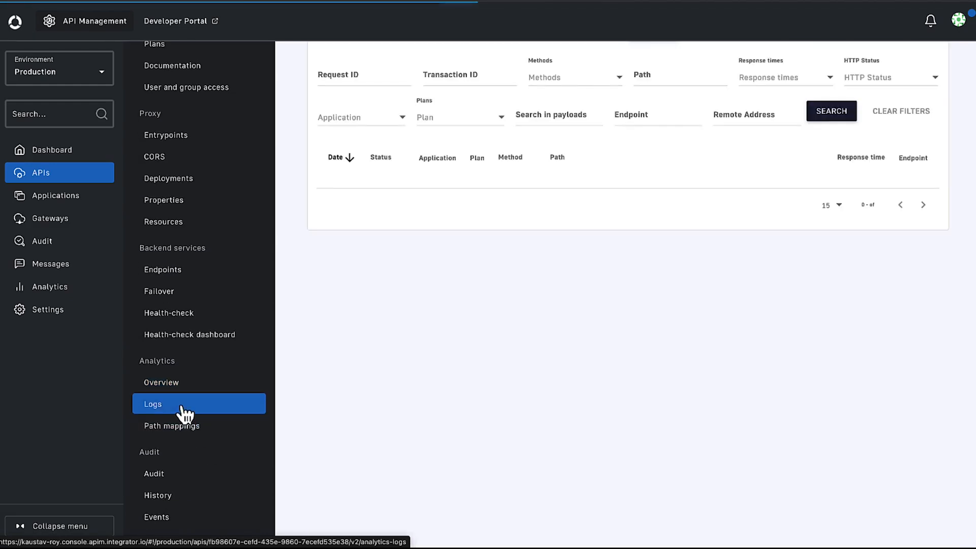
Filter the Customer 360 API logs by HTTP statuses 400, 401, 500, 501, 502 and 503.
left_click(886, 205)
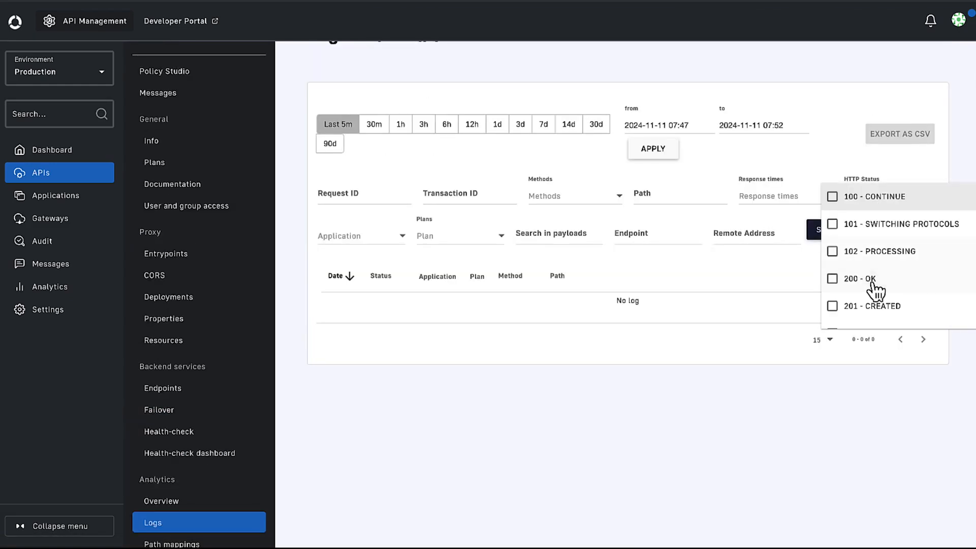
scroll(875, 290, "down", 2)
scroll(875, 290, "down", 5)
left_click(833, 220)
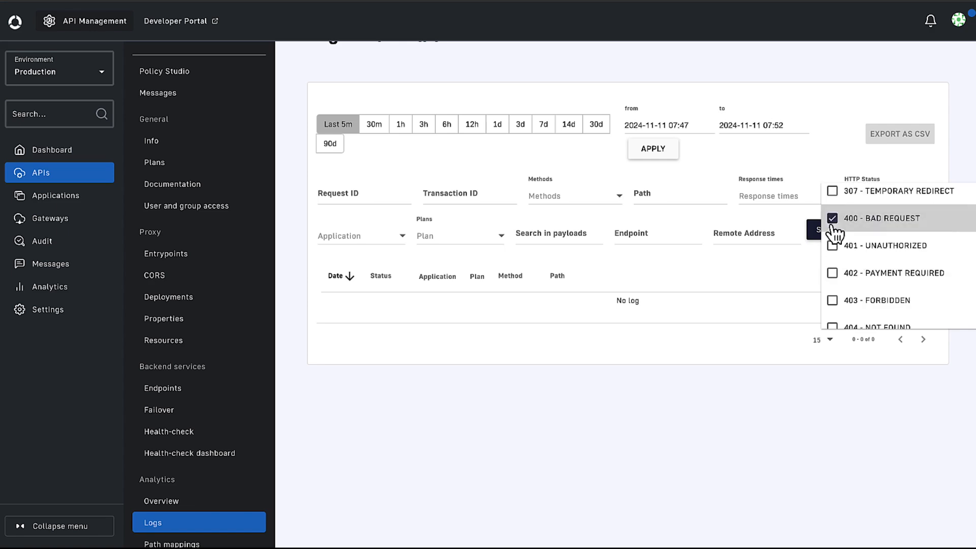
left_click(833, 246)
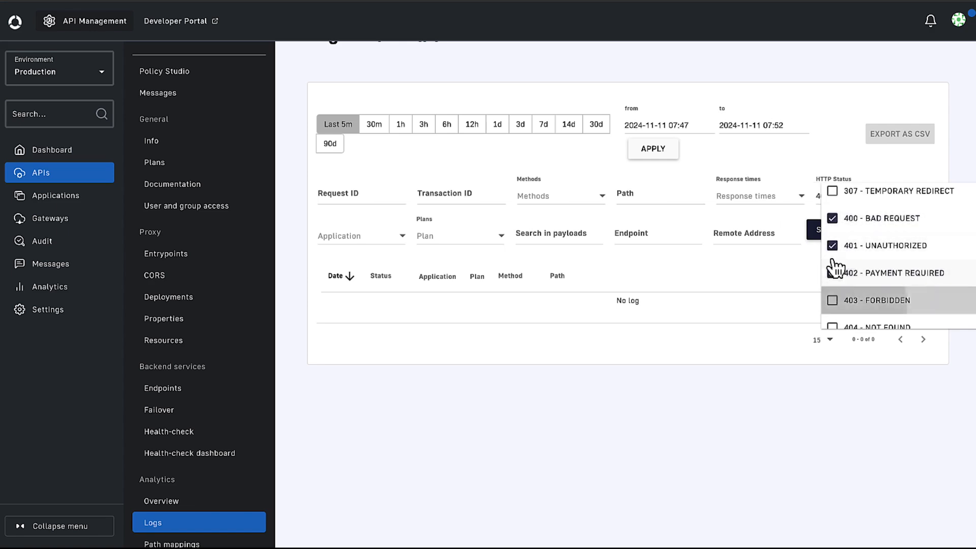
scroll(834, 268, "down", 8)
left_click(833, 222)
left_click(832, 248)
left_click(832, 275)
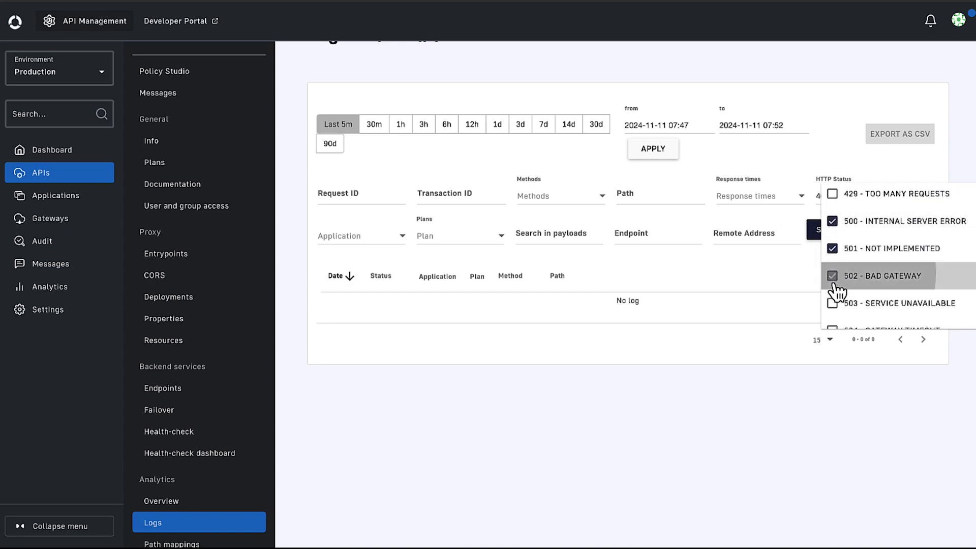
left_click(832, 303)
left_click(524, 187)
Show the filtered logs for the last 90 days and open the most recent entry's details.
left_click(331, 146)
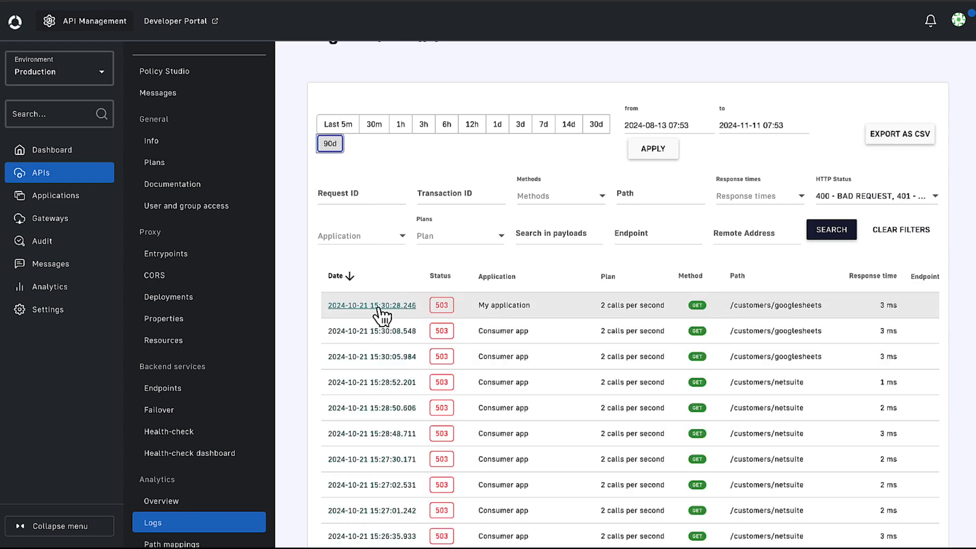
left_click(378, 306)
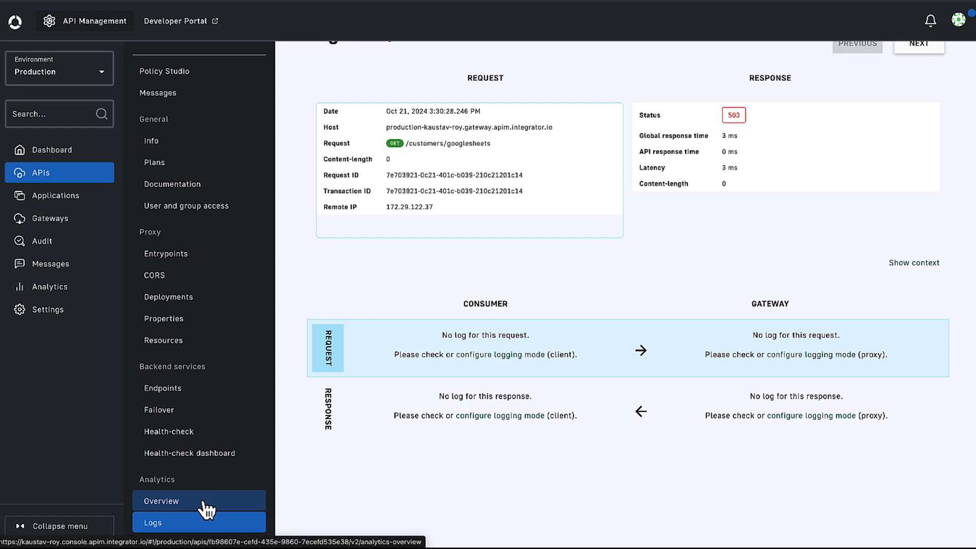
Open the Inventory API's analytics overview for the last 90 days and review its usage widgets.
left_click(76, 186)
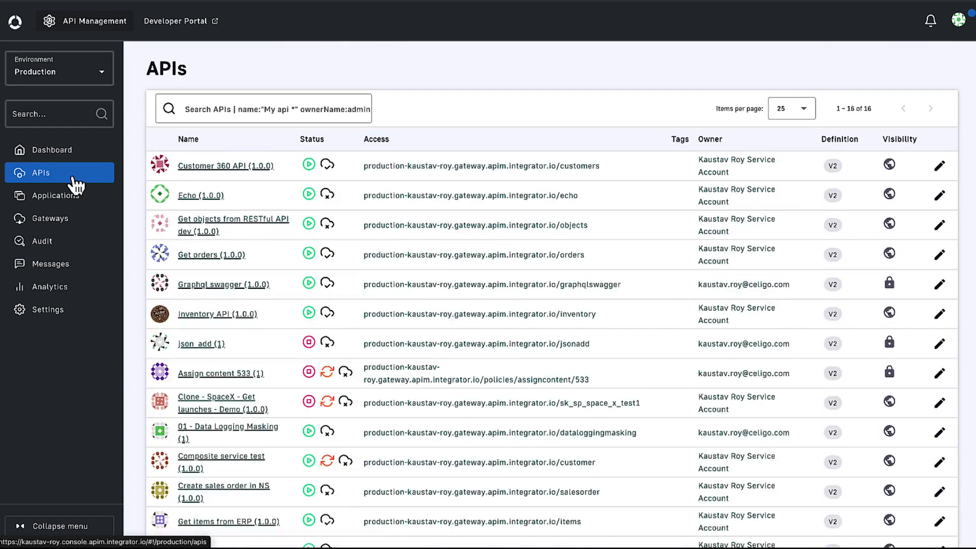
left_click(202, 314)
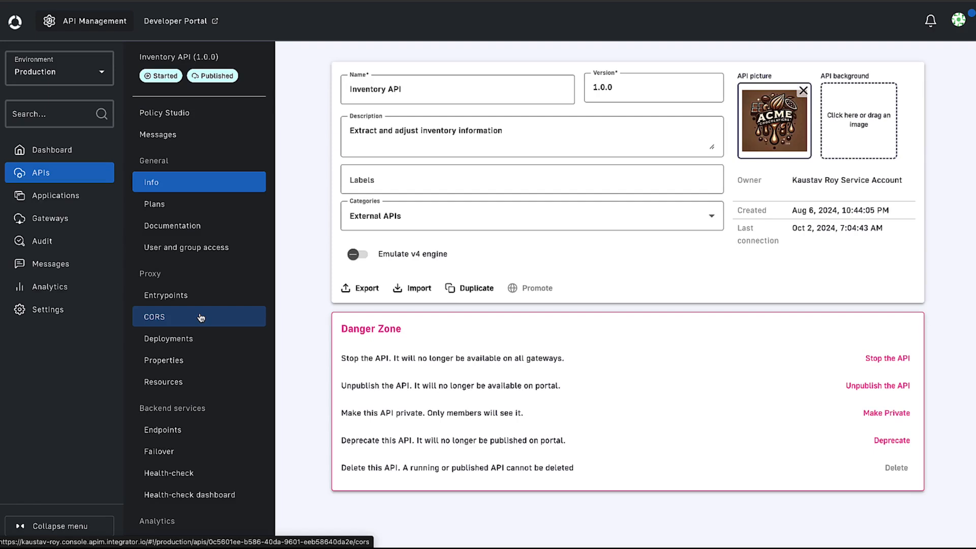
scroll(197, 447, "down", 2)
scroll(198, 449, "down", 1)
left_click(197, 452)
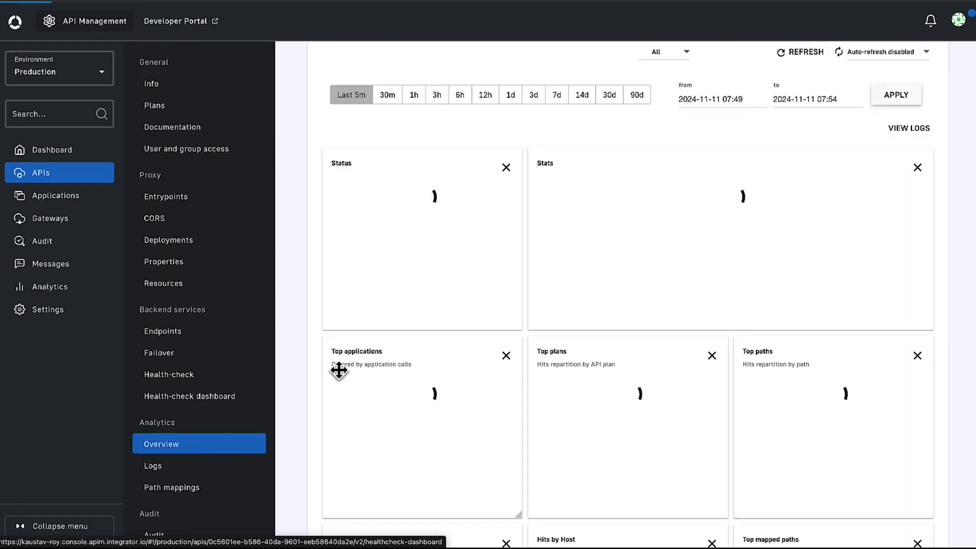
left_click(639, 102)
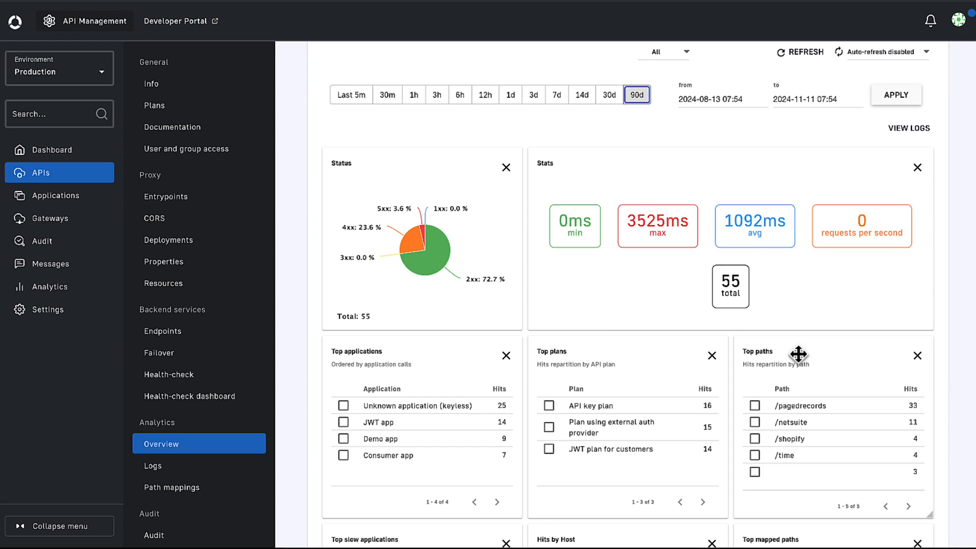
scroll(938, 306, "down", 10)
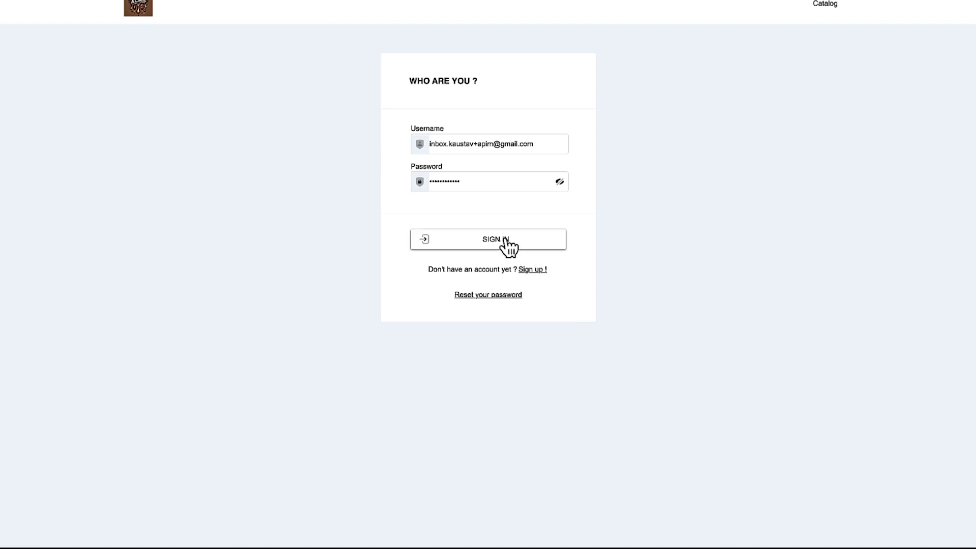
Sign in to the ACME Chocolatiers developer portal with the prefilled credentials and open the Consumer app application.
left_click(529, 244)
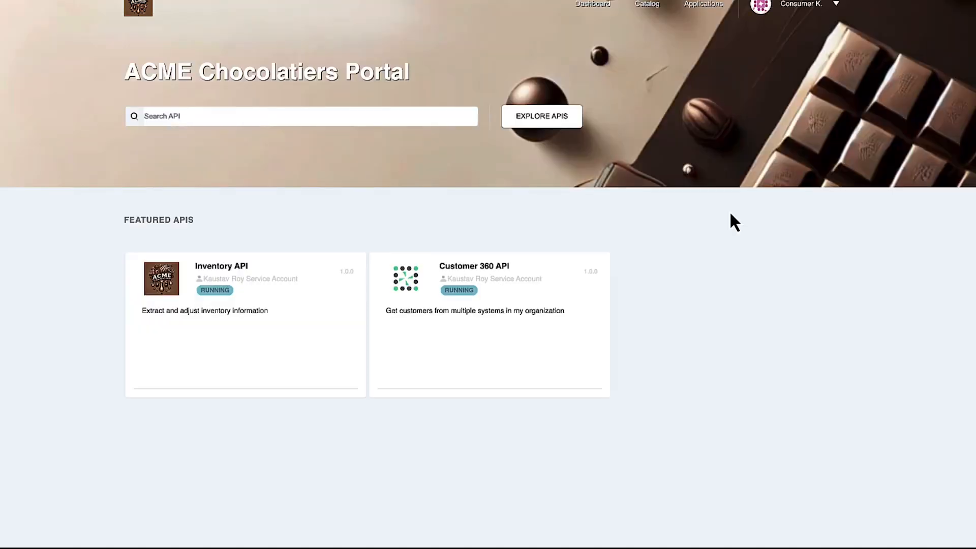
left_click(700, 6)
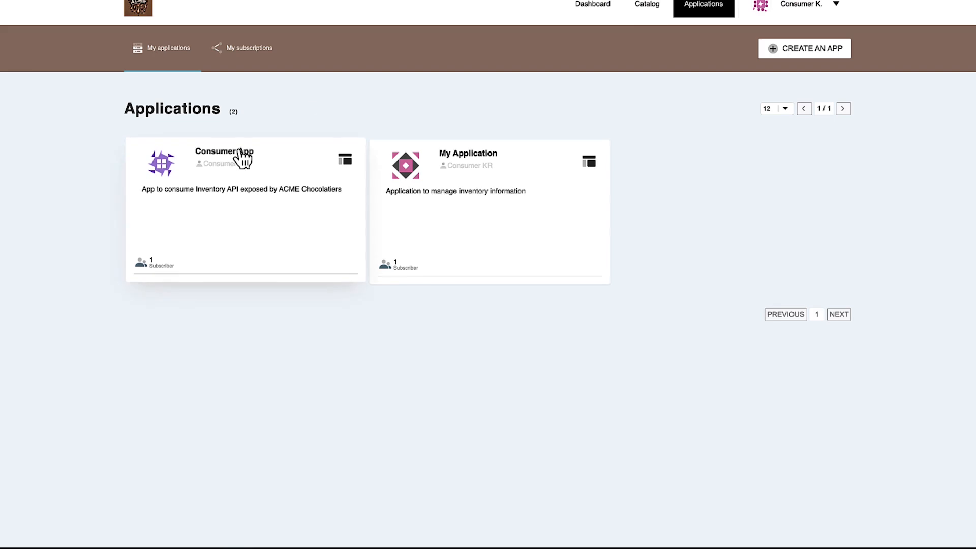
left_click(243, 150)
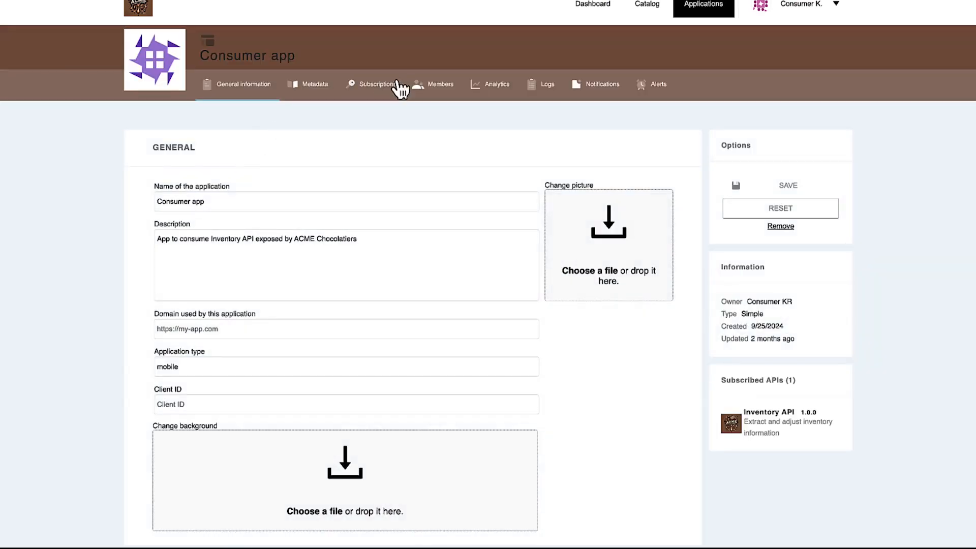
Show the Consumer app's analytics for the last 90 days and open its logs.
left_click(483, 87)
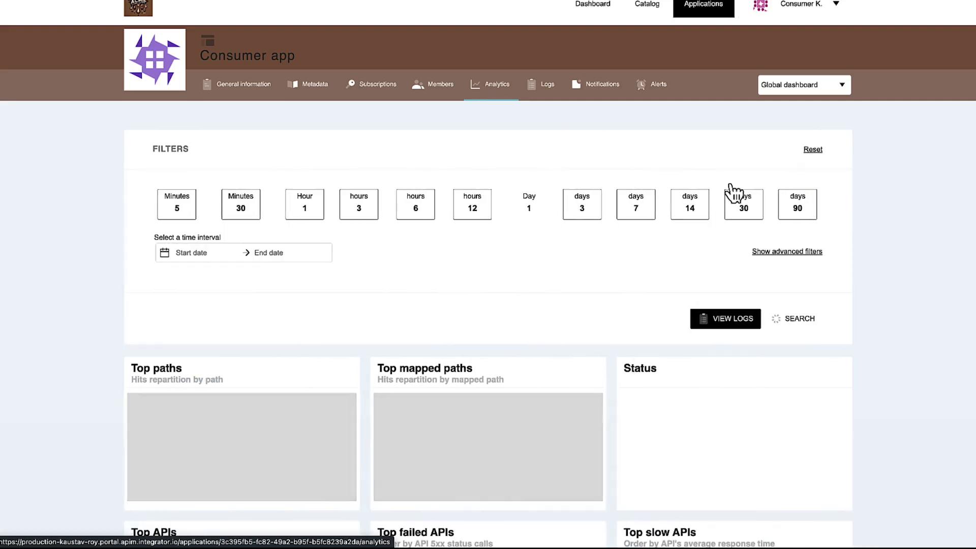
left_click(796, 217)
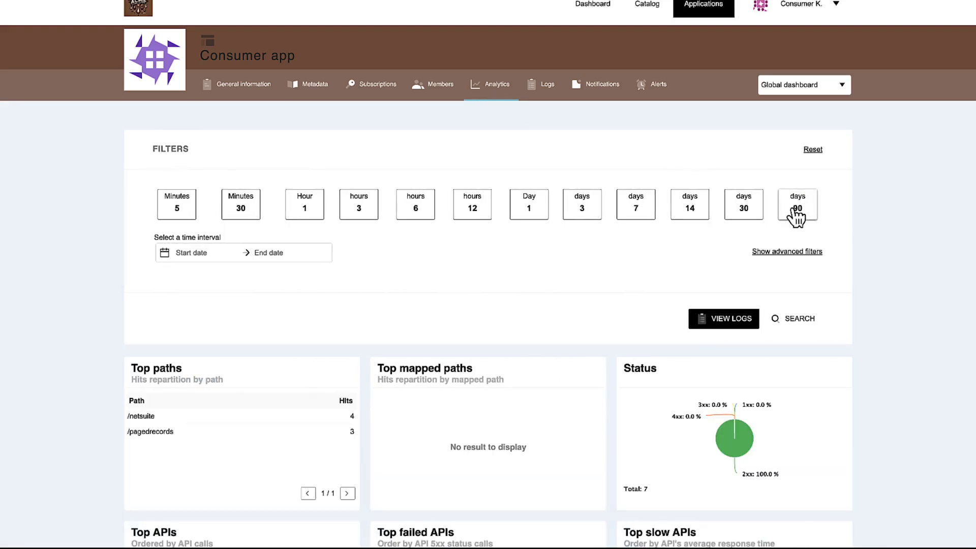
left_click(549, 96)
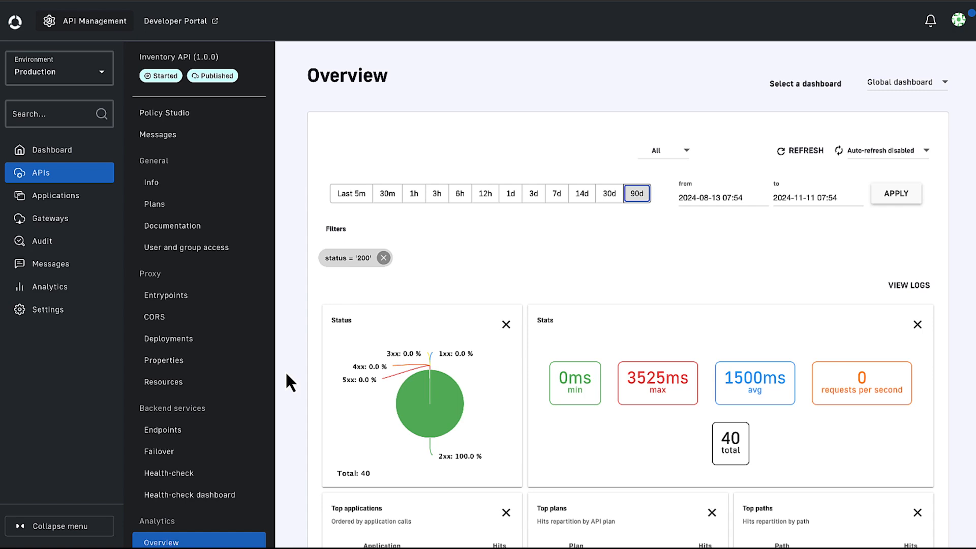
Back in the API Management console, open the Inventory API's logs for the last 90 days and view the newest entry.
scroll(211, 457, "down", 2)
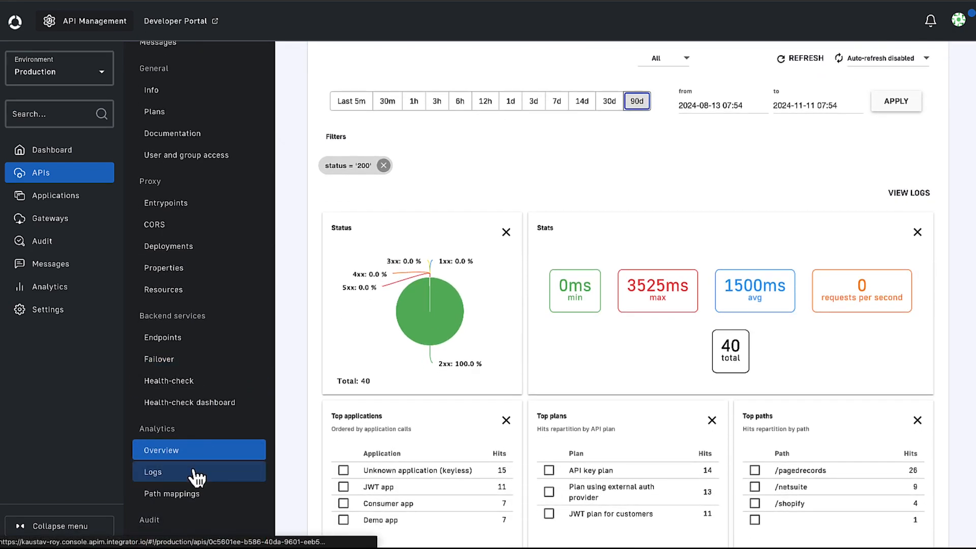
left_click(197, 477)
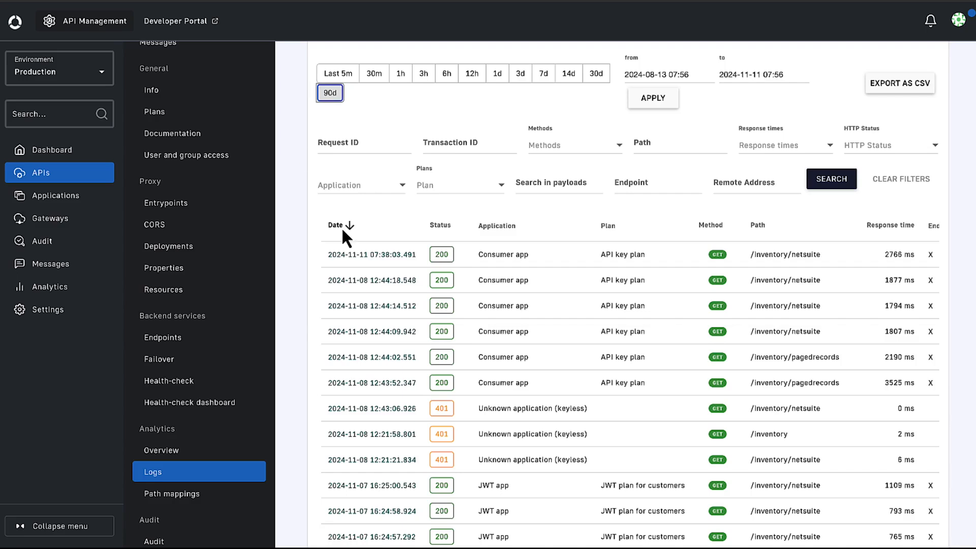
left_click(350, 254)
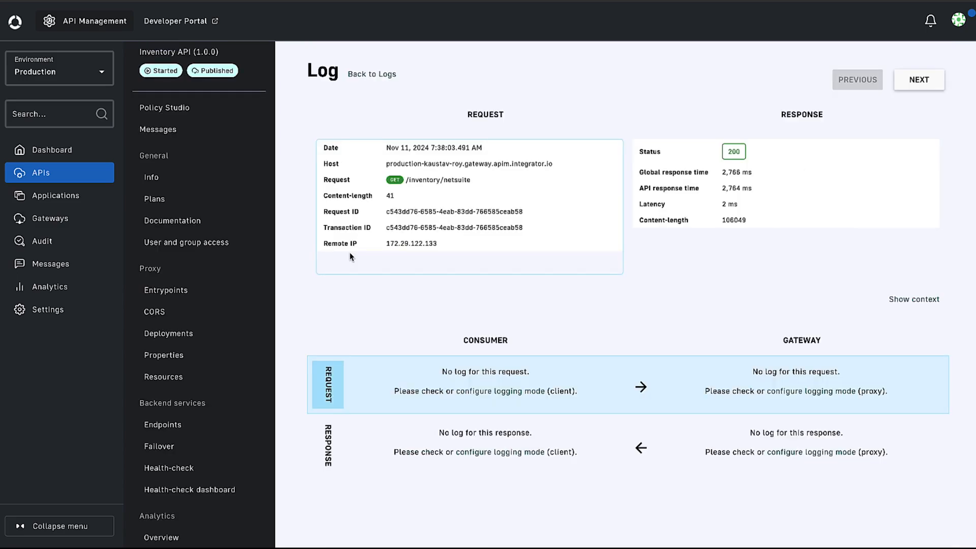
Return to the Inventory API's log list, open its logging configuration and enable logging.
left_click(372, 75)
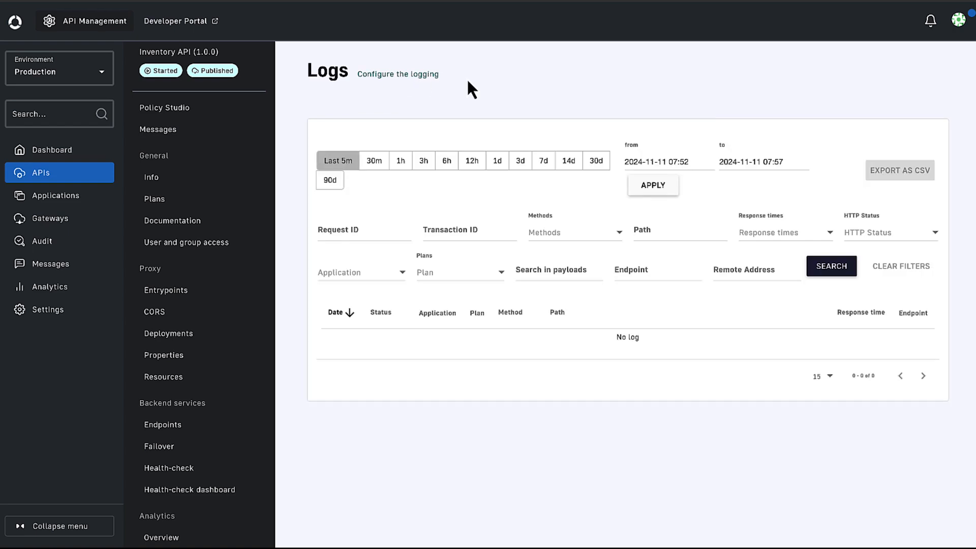
left_click(423, 75)
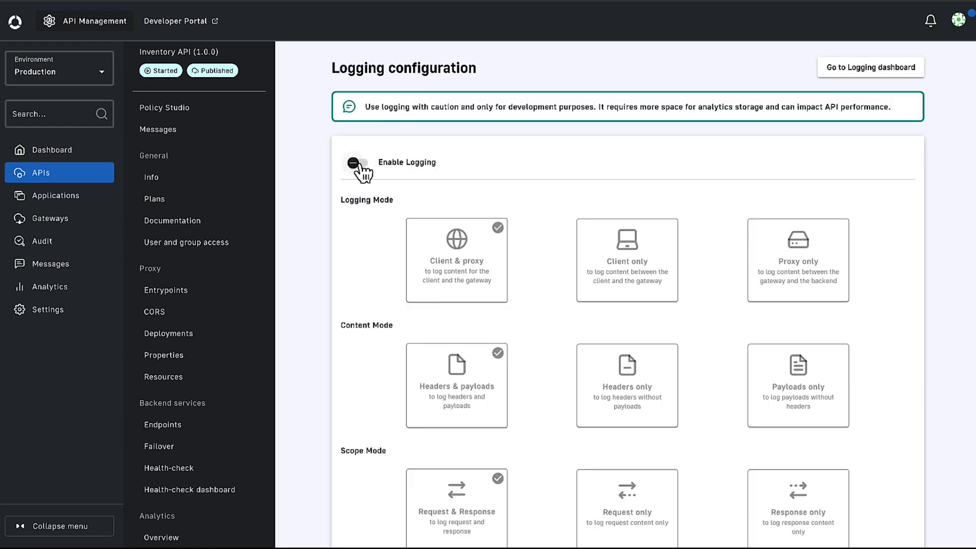
left_click(356, 164)
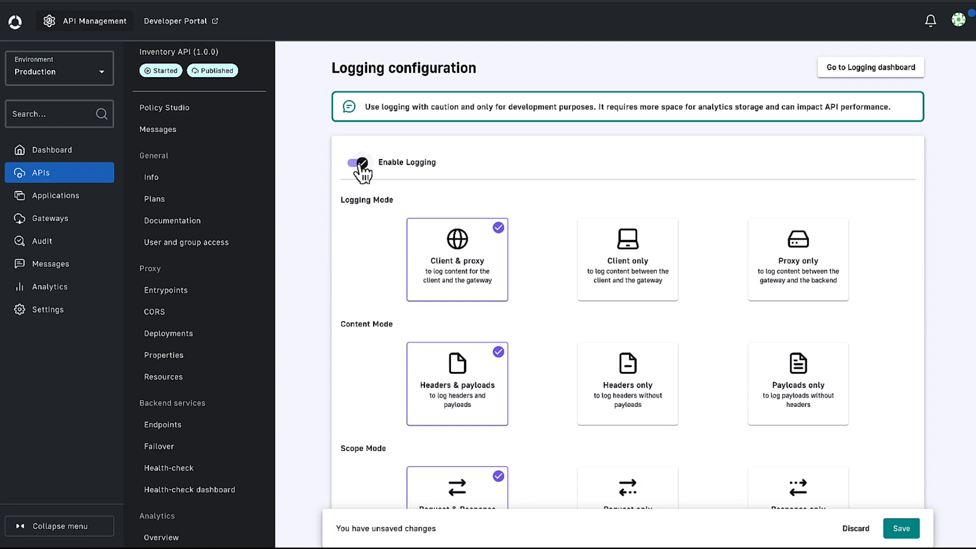
Set the logging content mode to Payloads only.
scroll(350, 284, "down", 2)
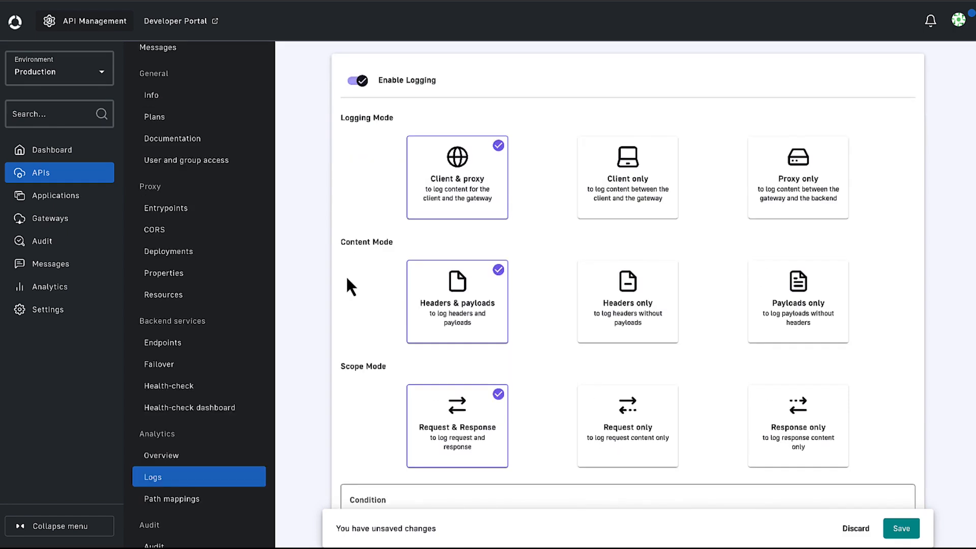
left_click(641, 304)
left_click(799, 301)
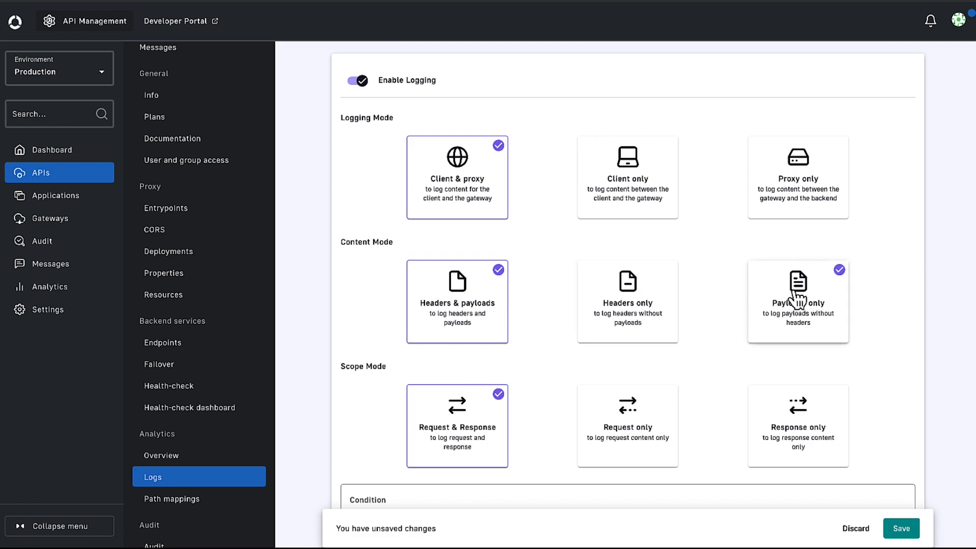
Save the logging configuration with Client & proxy, Headers & payloads and Request & Response modes, and deploy the Inventory API.
left_click(645, 432)
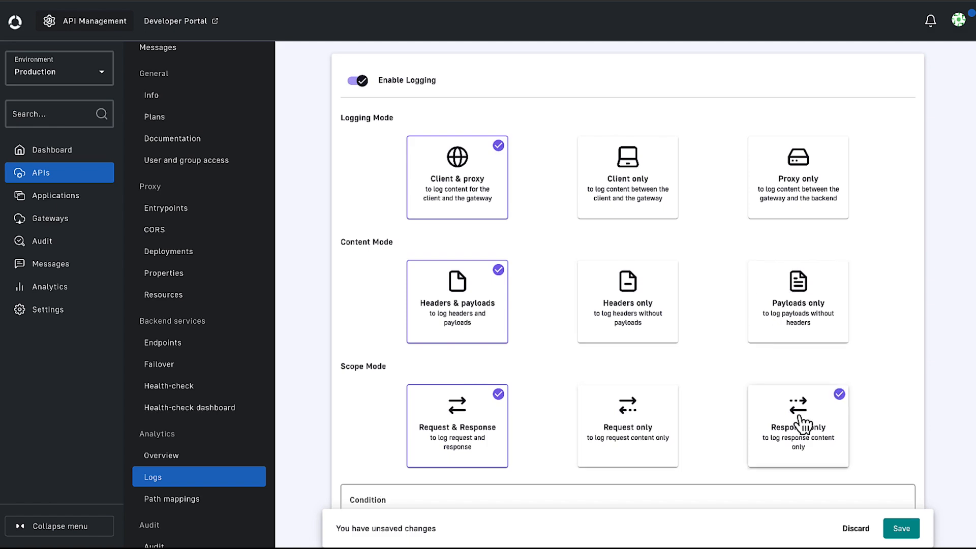
left_click(898, 528)
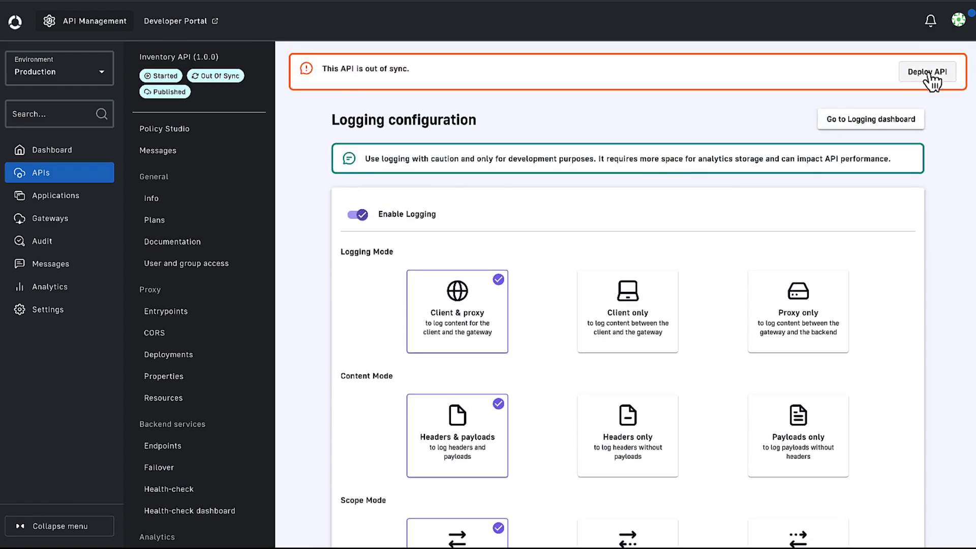
left_click(931, 74)
left_click(632, 327)
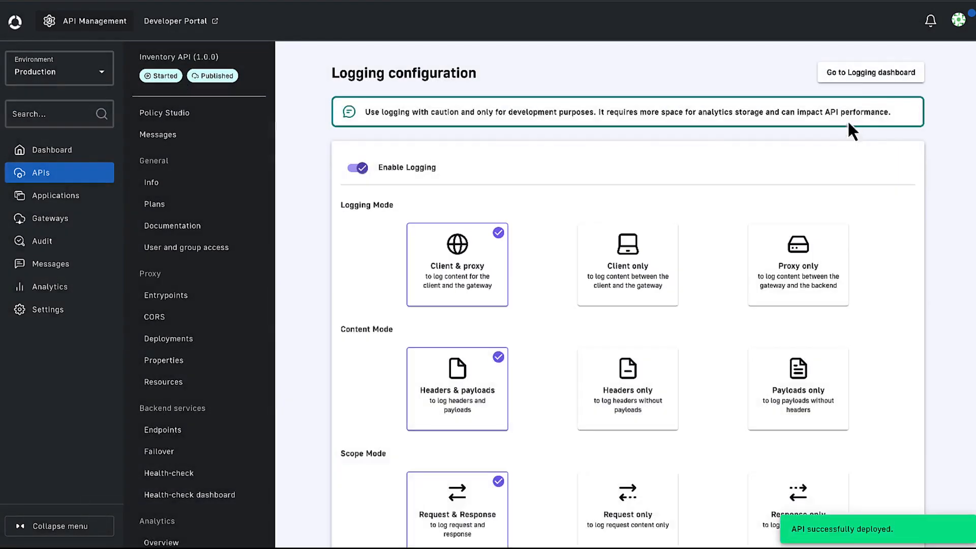
Show the last 90 days in the Inventory API's logging dashboard, and send the API key plan's GET request to /inventory/netsuite in Postman.
left_click(847, 119)
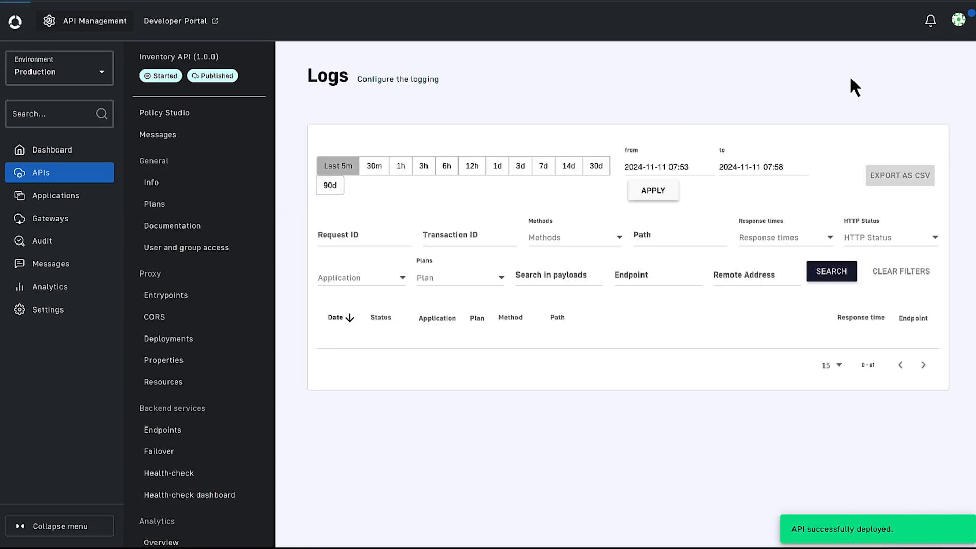
left_click(331, 186)
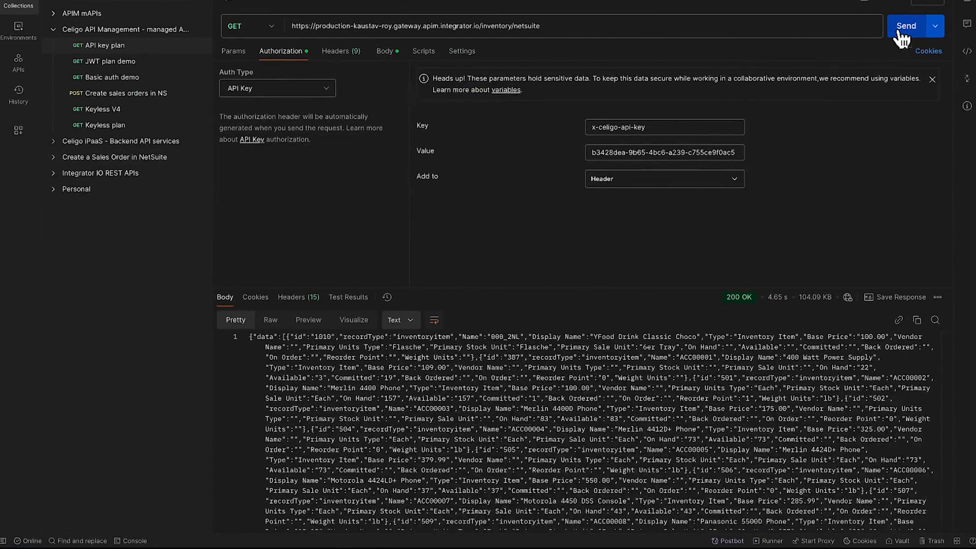
left_click(903, 32)
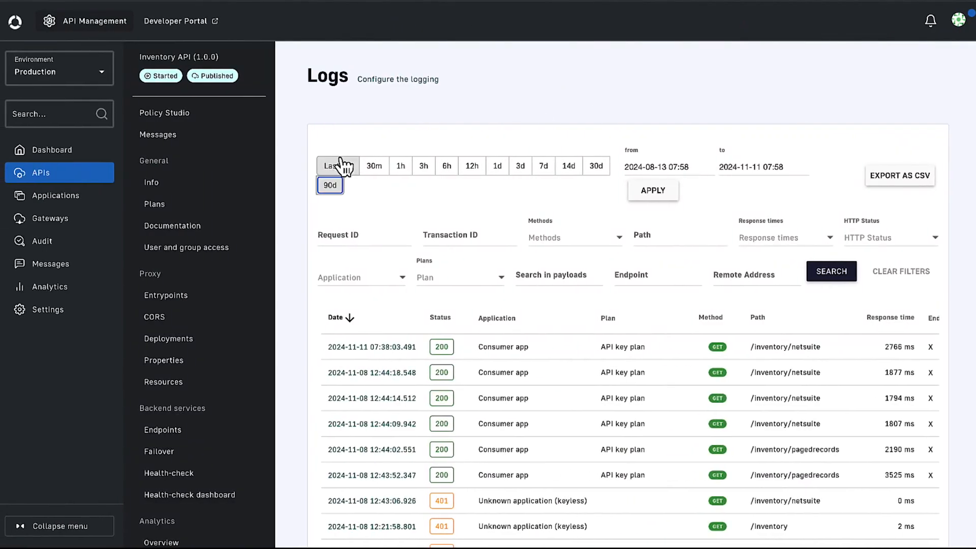
Back in the API Management console, open the newest log entry of the last 5 minutes and examine its request and response headers and payloads.
left_click(340, 168)
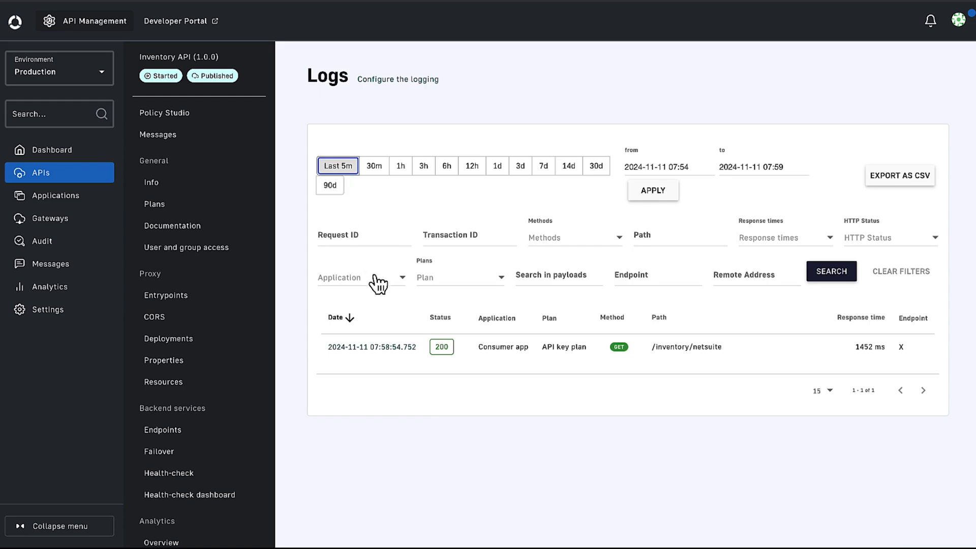
left_click(366, 349)
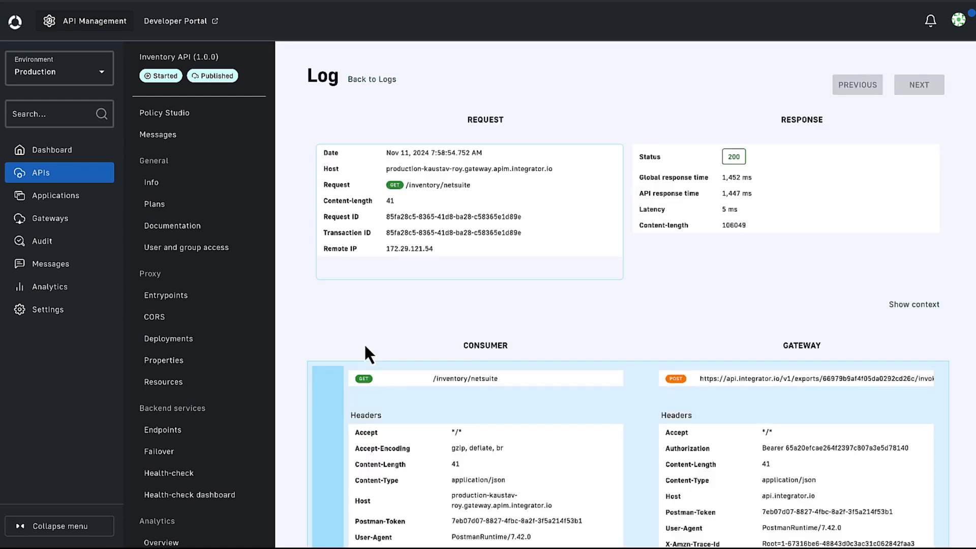
scroll(410, 346, "down", 3)
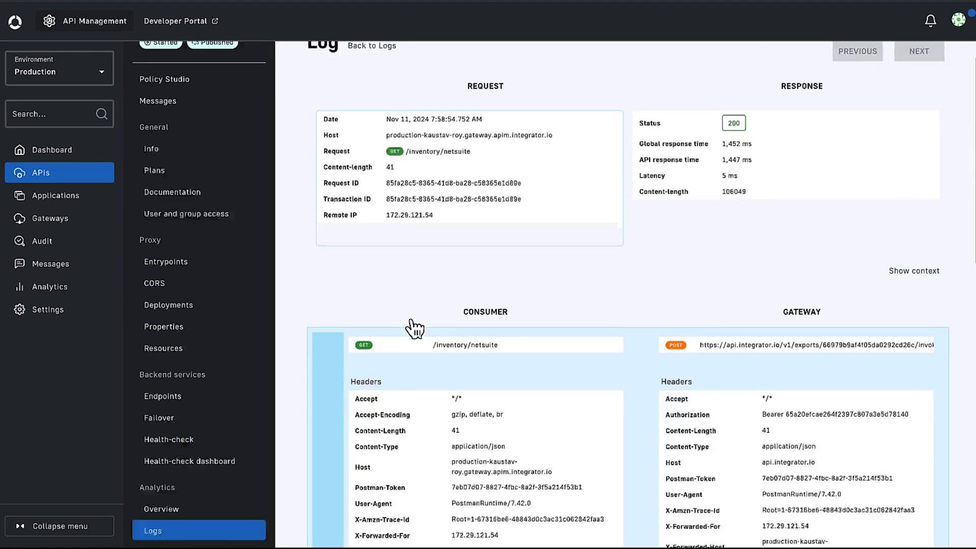
scroll(414, 328, "down", 5)
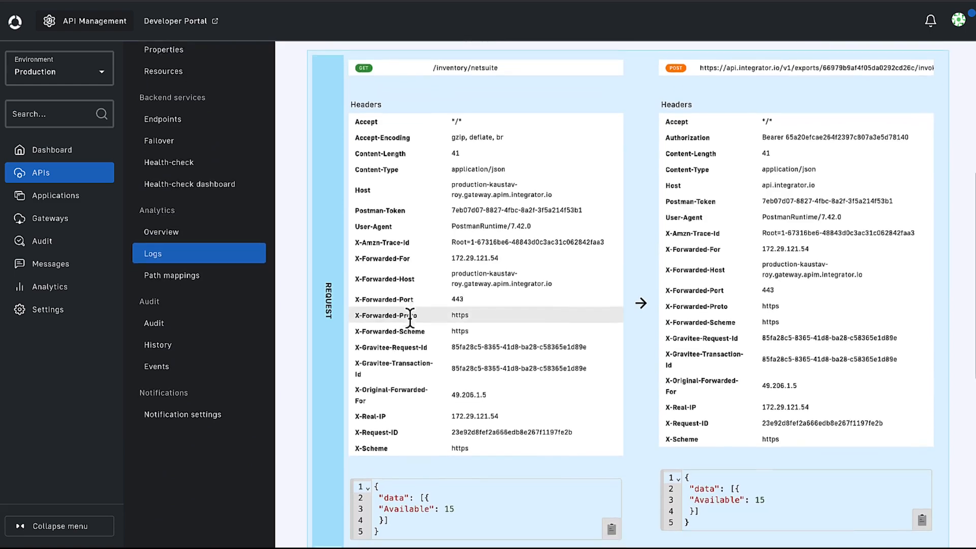
scroll(410, 319, "down", 4)
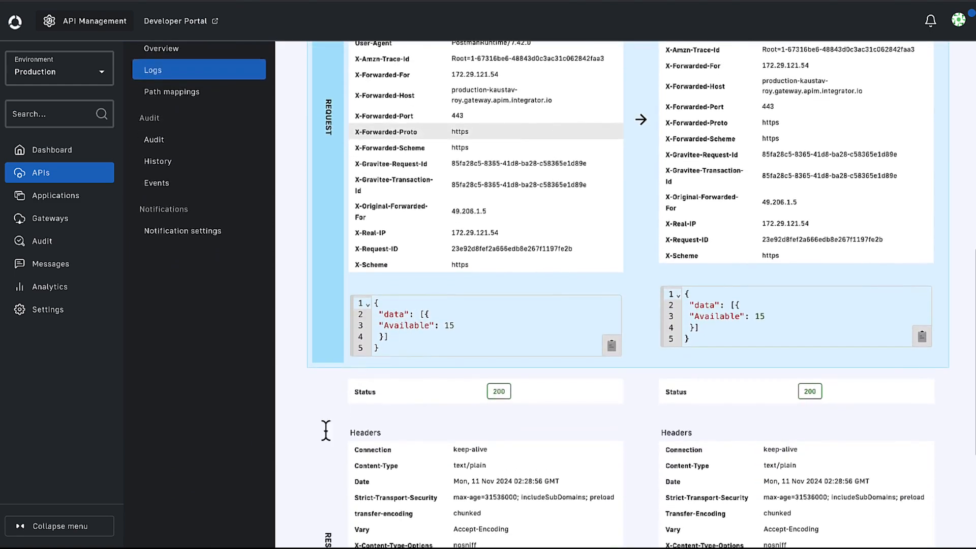
scroll(318, 447, "down", 1)
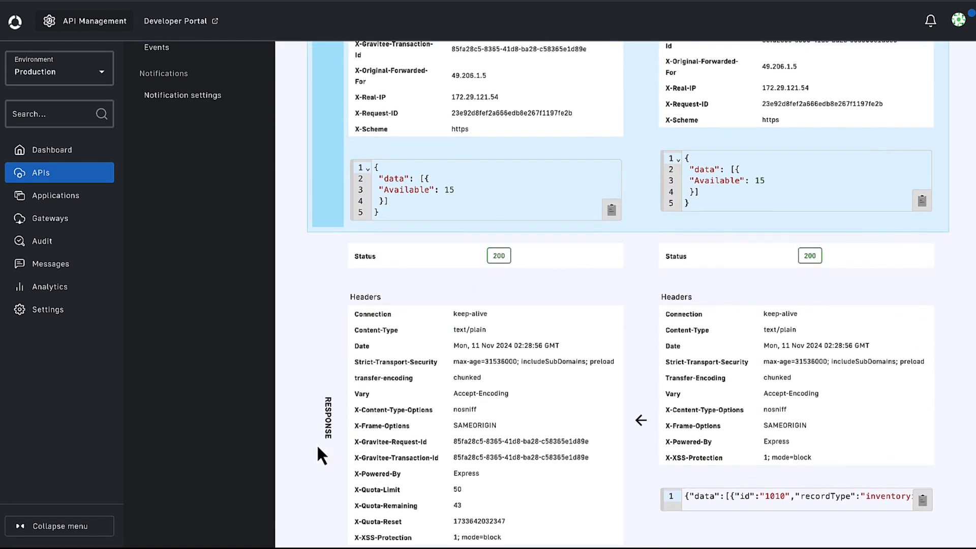
scroll(317, 447, "up", 10)
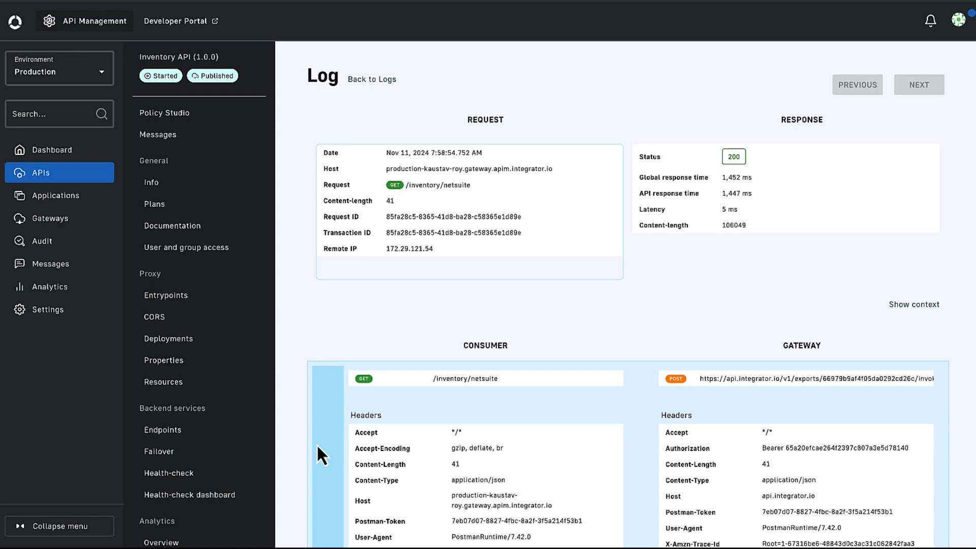
Open the Inventory API's health-check configuration, enable health-check and schedule it to run every 5 seconds.
left_click(188, 479)
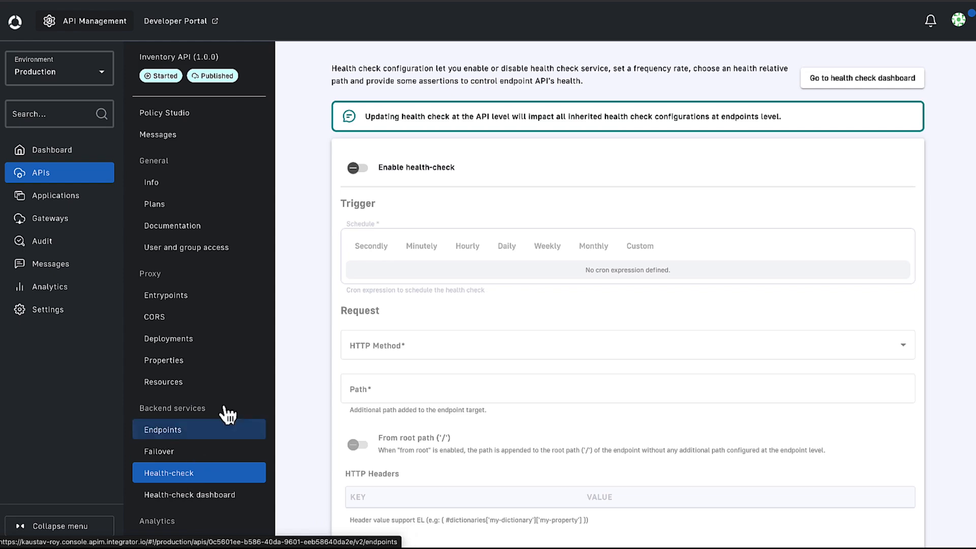
left_click(355, 171)
scroll(310, 285, "down", 1)
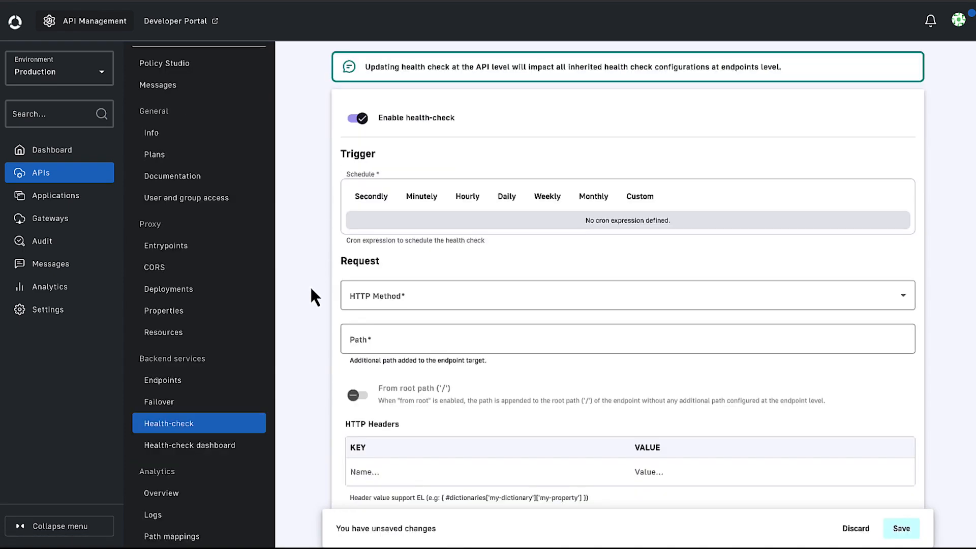
left_click(377, 202)
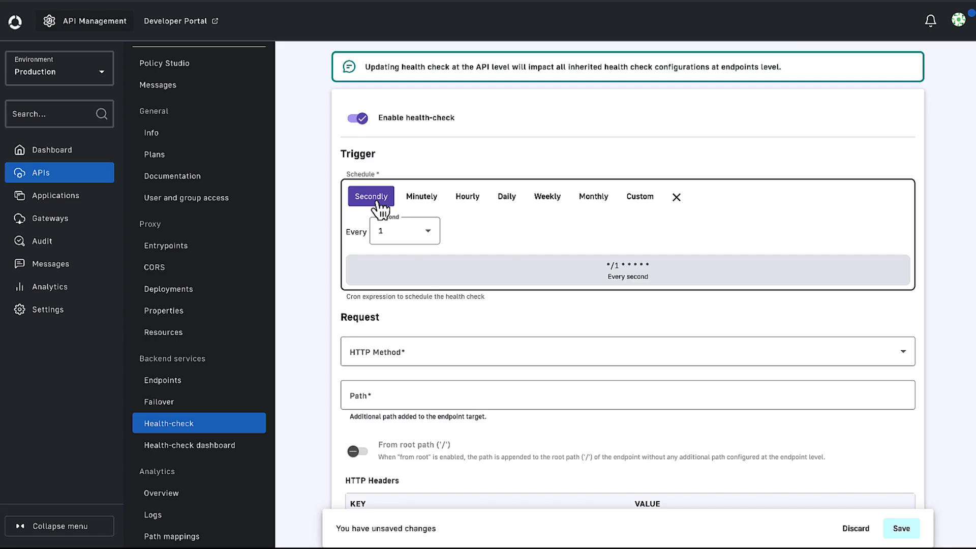
left_click(415, 231)
left_click(383, 376)
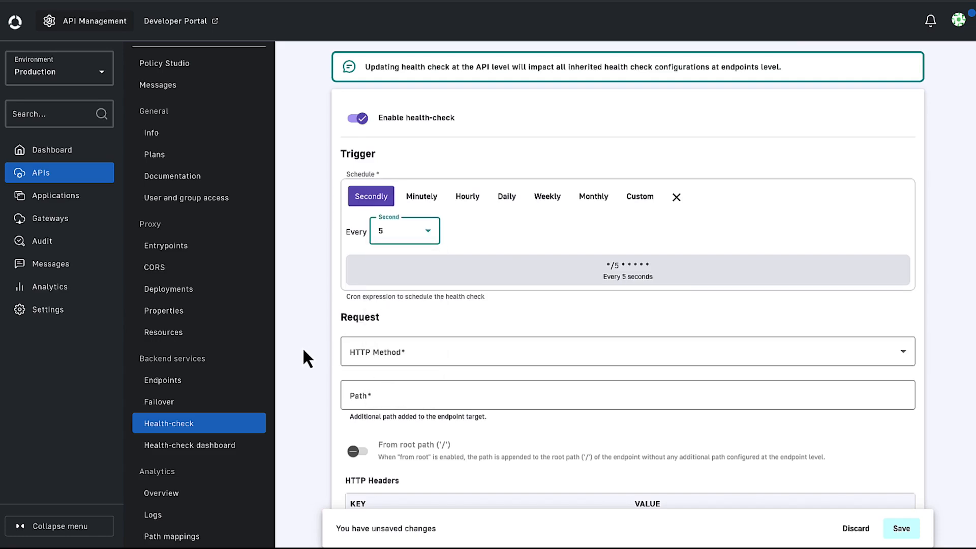
Set the health-check request to the GET method with the path /.
left_click(366, 358)
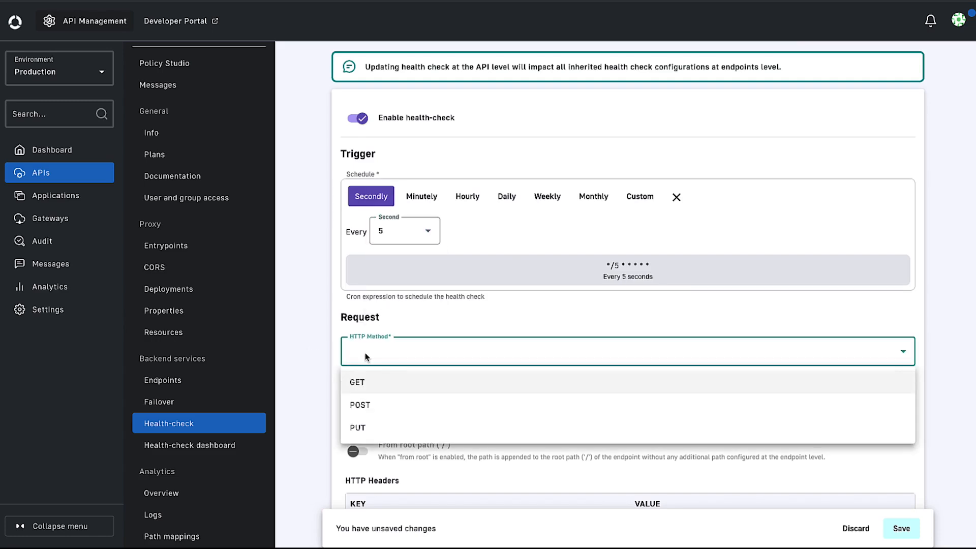
left_click(367, 384)
left_click(365, 397)
type("/")
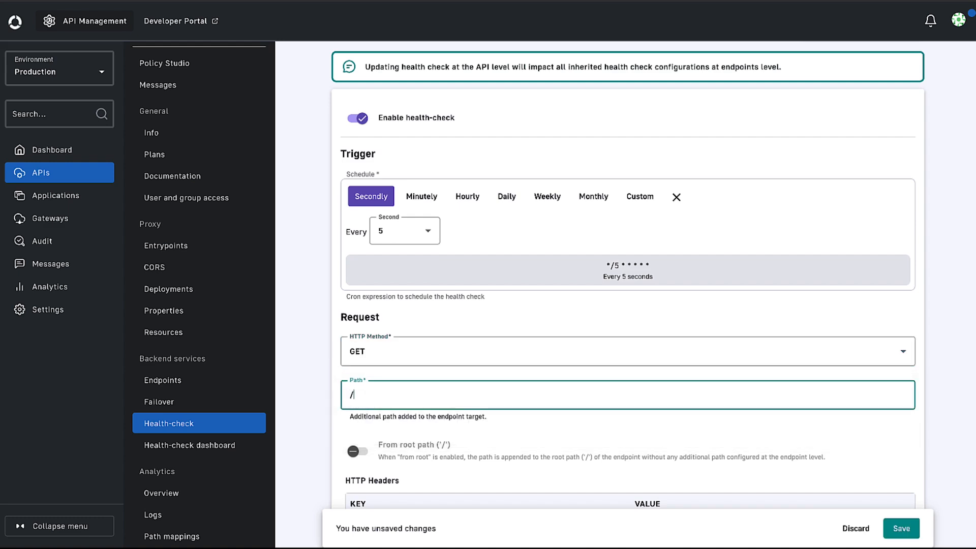
left_click(331, 428)
Add an Authorization HTTP header to the health-check request and paste the bearer token as its value.
scroll(330, 424, "down", 3)
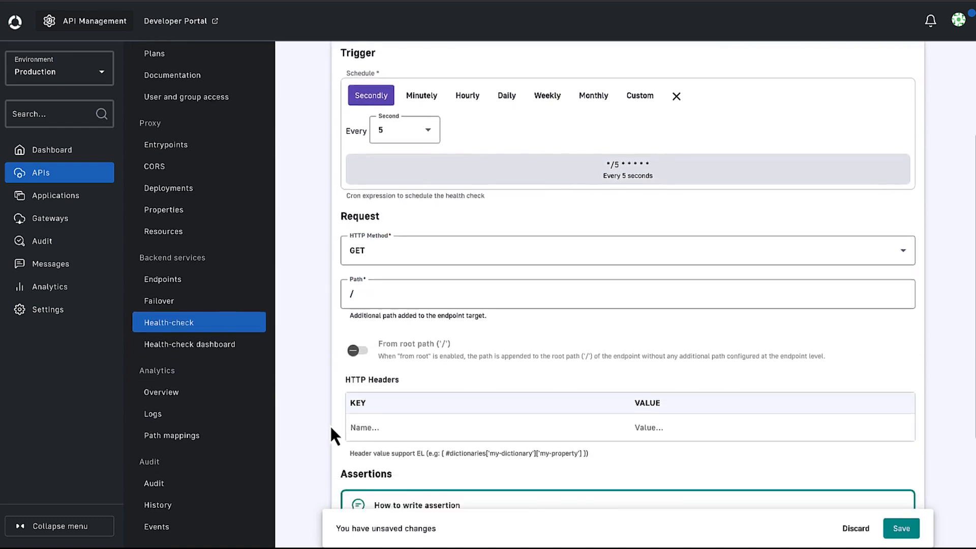
left_click(372, 353)
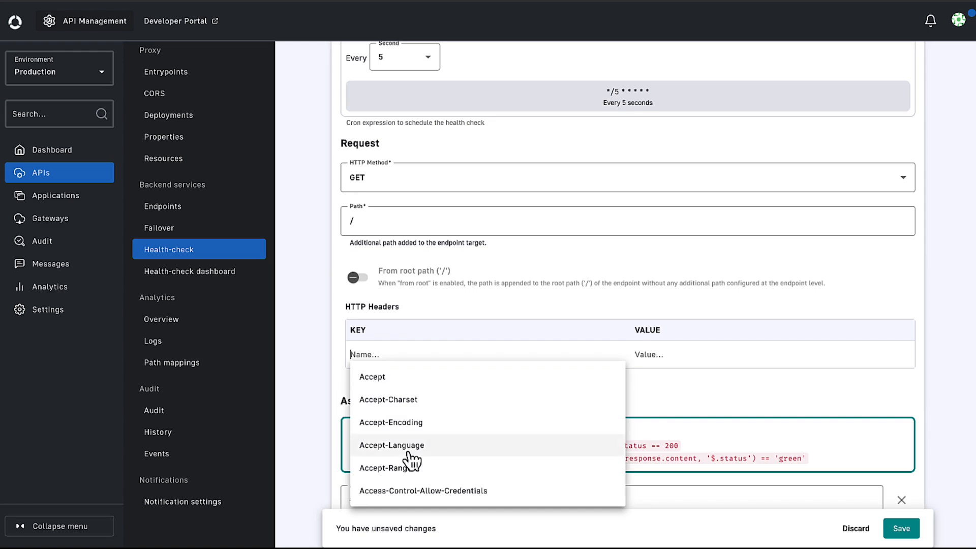
scroll(407, 458, "down", 3)
scroll(406, 457, "down", 5)
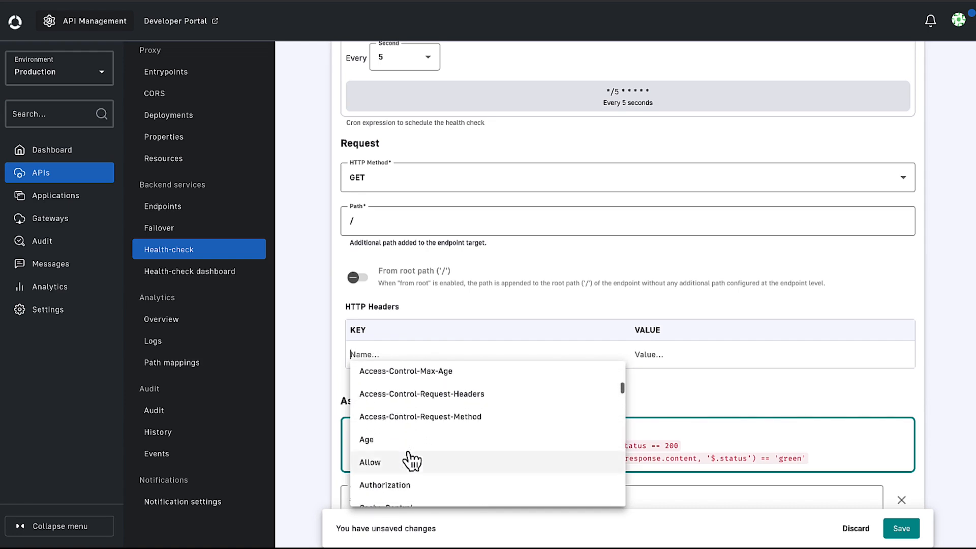
left_click(403, 458)
left_click(669, 355)
key("ctrl+v")
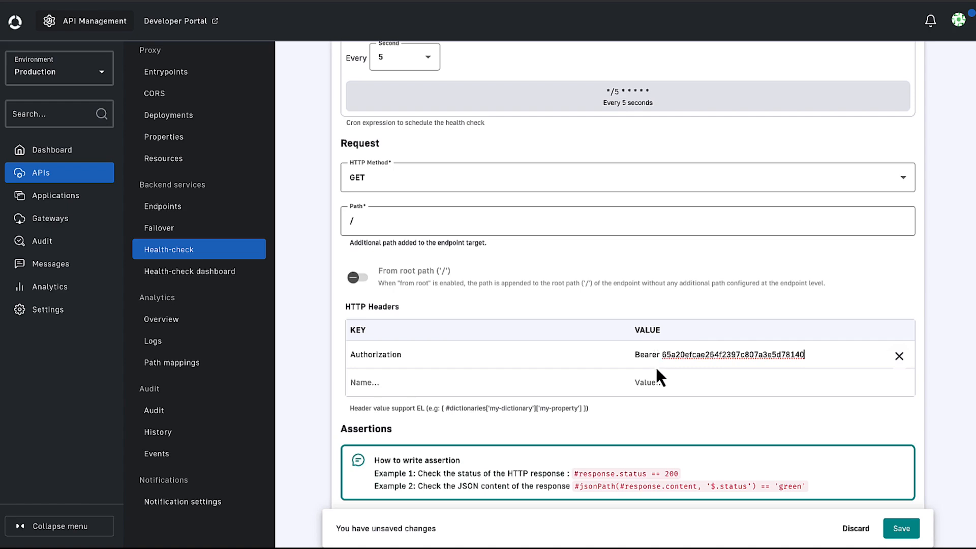
Save the health-check configuration with the assertion #response.status == 200 and deploy the API.
scroll(854, 415, "down", 3)
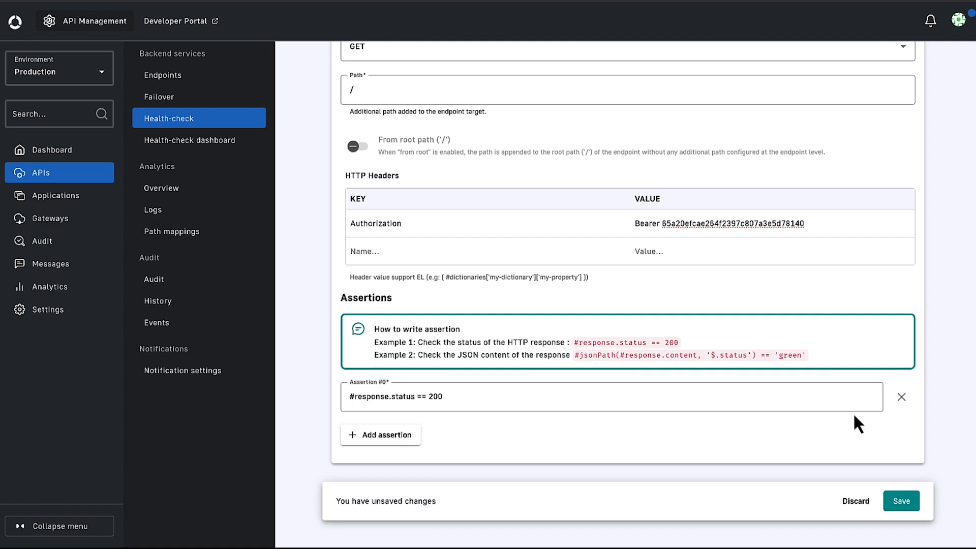
left_click(902, 502)
left_click(917, 72)
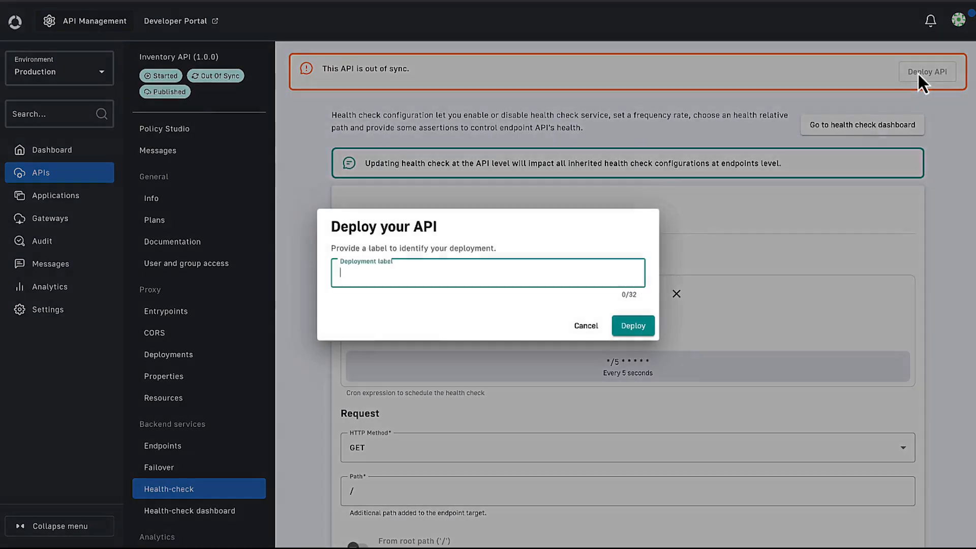
left_click(644, 329)
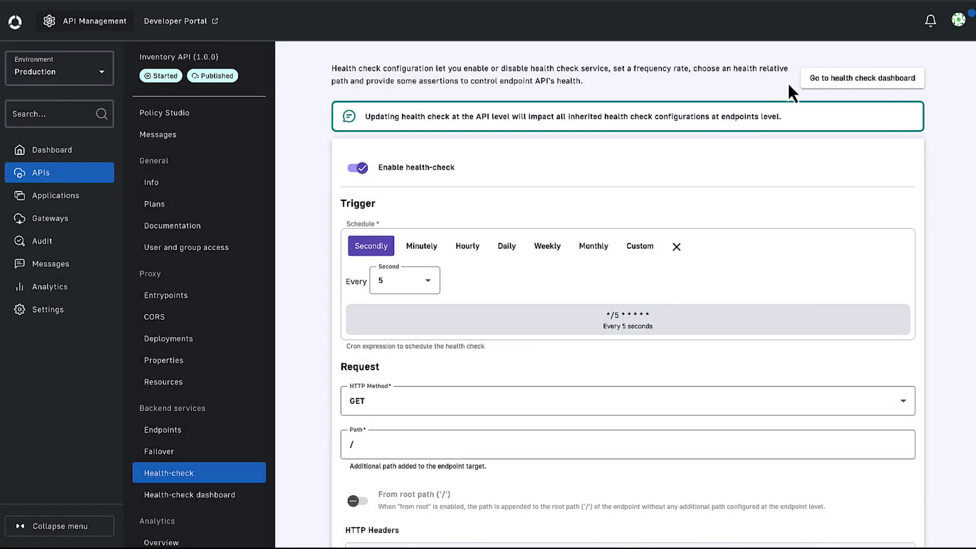
View the Inventory API's health-check dashboard and the environment-wide APIs health-check report for last month, filtered to APIs with health-check enabled.
left_click(839, 82)
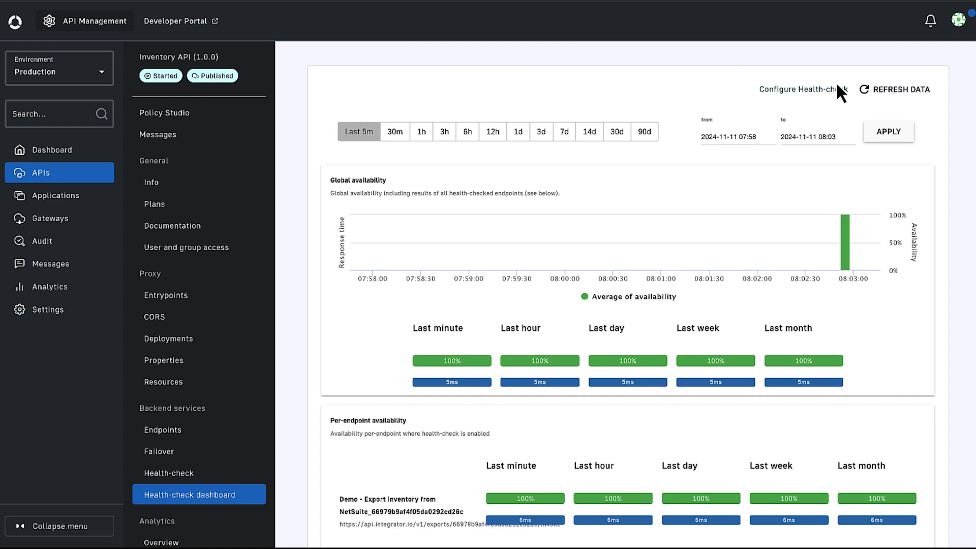
left_click(90, 151)
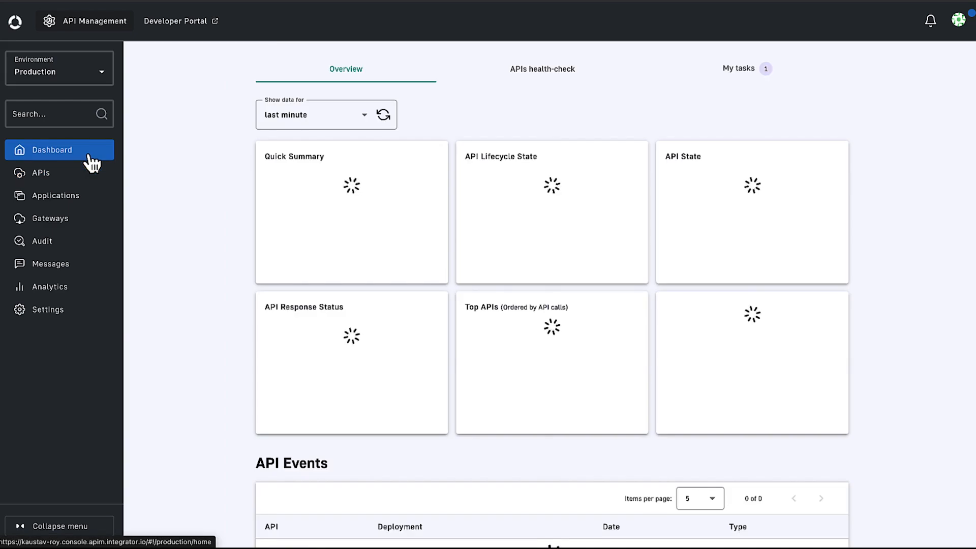
left_click(537, 80)
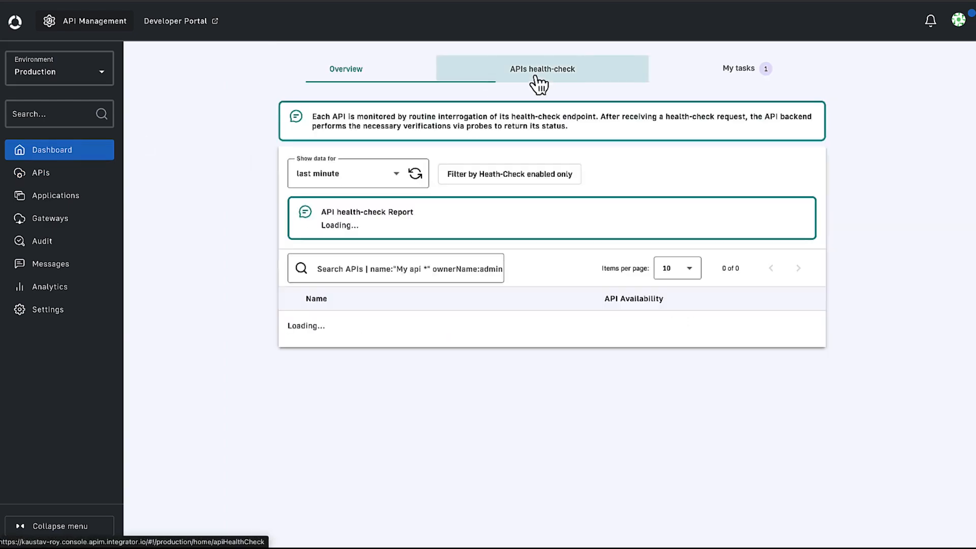
left_click(411, 175)
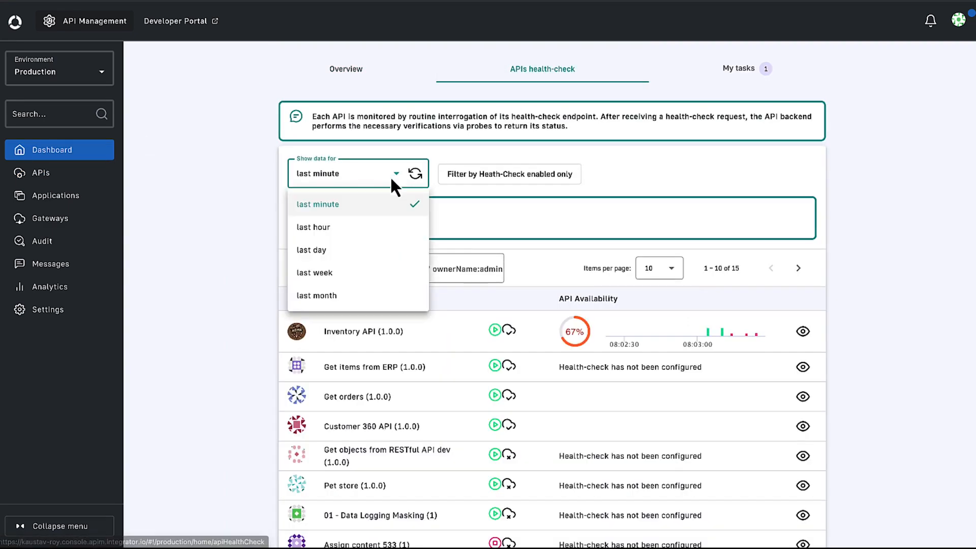
left_click(351, 297)
left_click(559, 175)
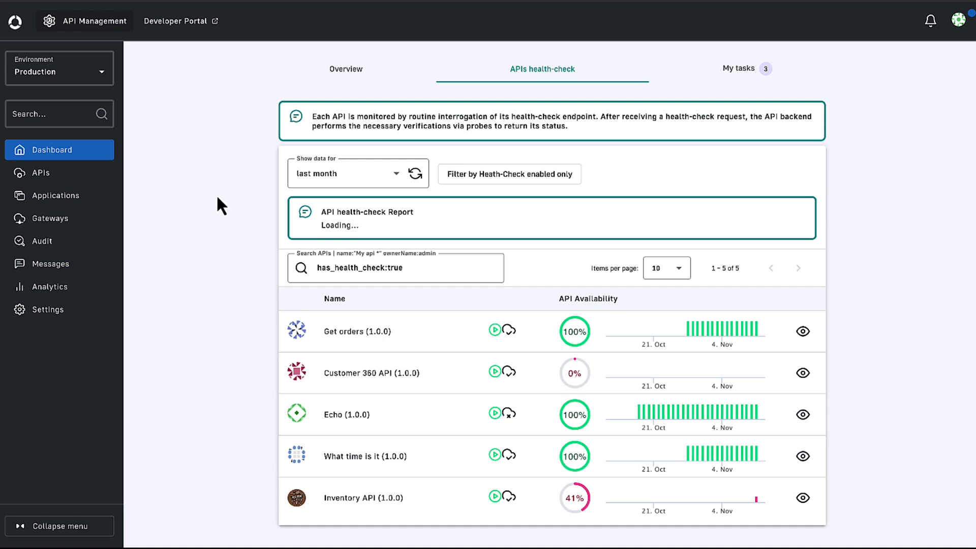
Open the environment's notification settings, view the events available for Portal Notification and close the editor without saving.
left_click(81, 311)
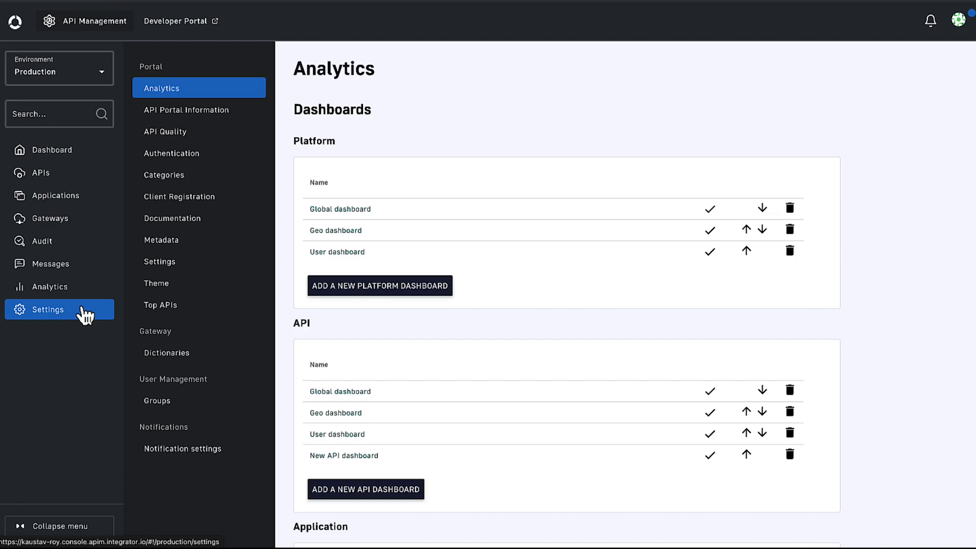
left_click(170, 457)
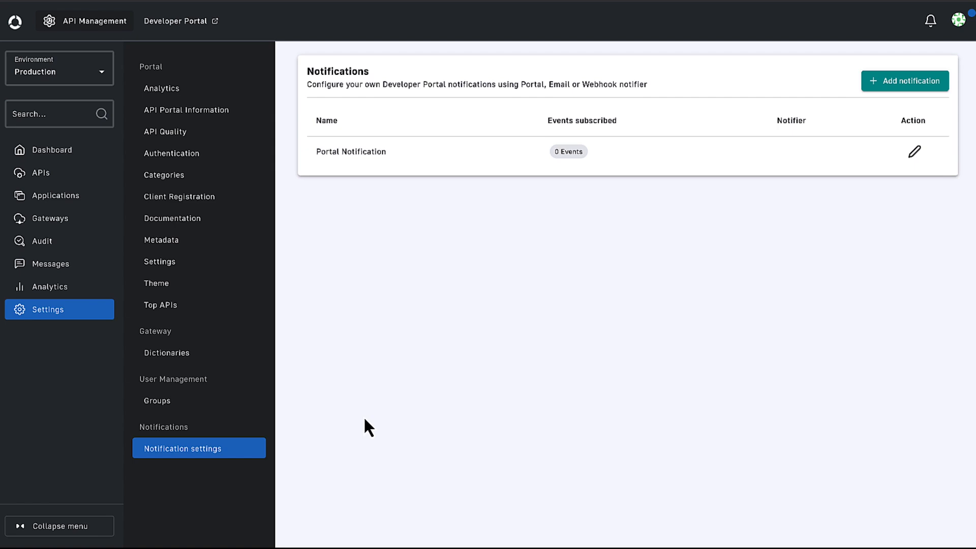
left_click(914, 152)
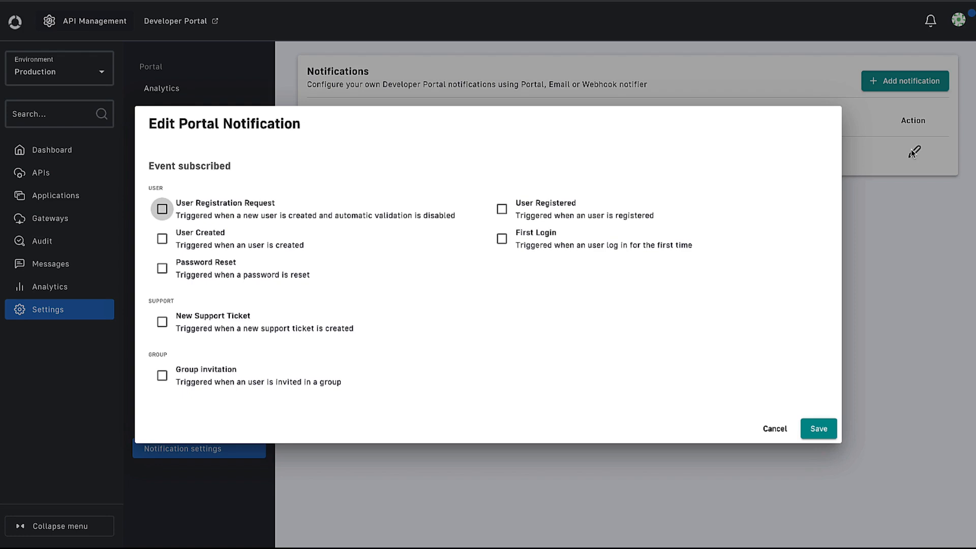
left_click(776, 430)
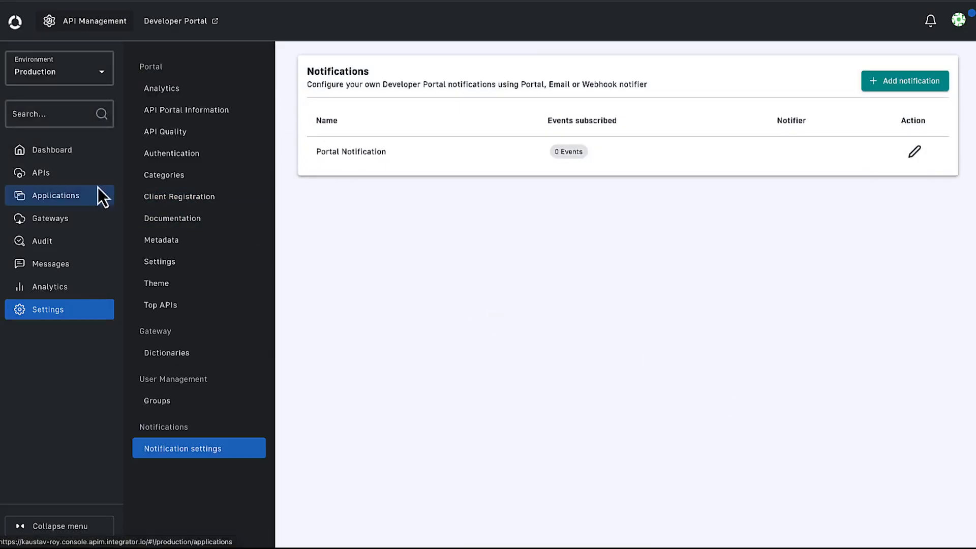
Open the notification settings of the Inventory API.
left_click(73, 189)
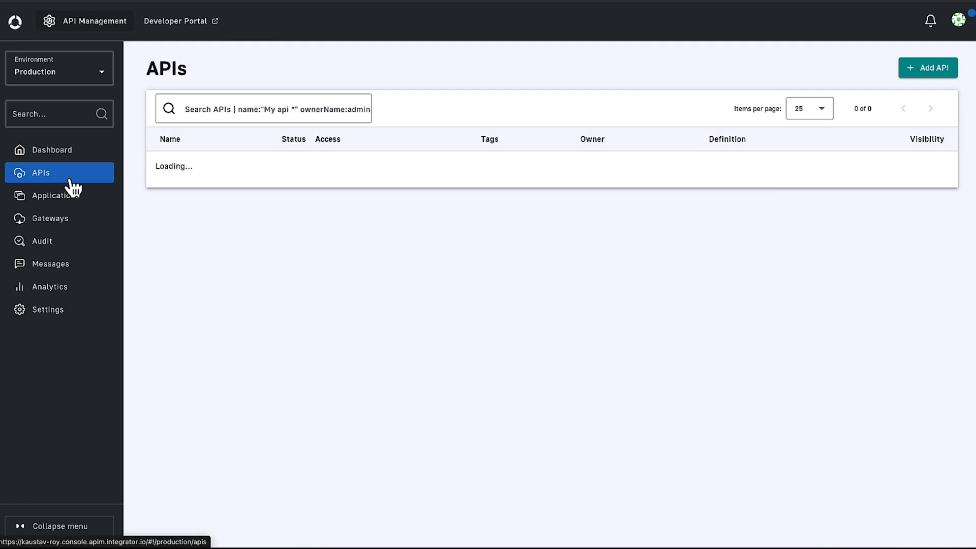
scroll(155, 362, "down", 1)
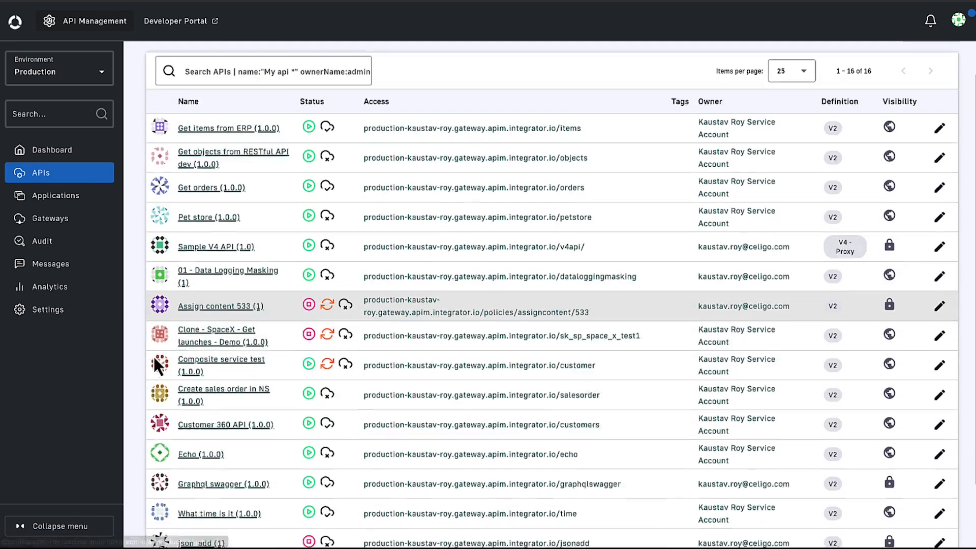
scroll(153, 356, "down", 2)
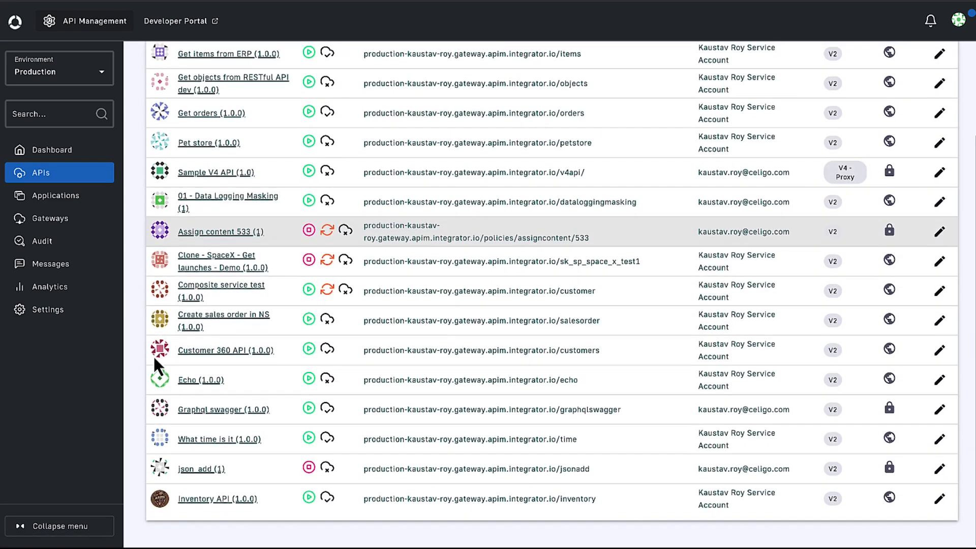
left_click(209, 498)
scroll(210, 499, "down", 5)
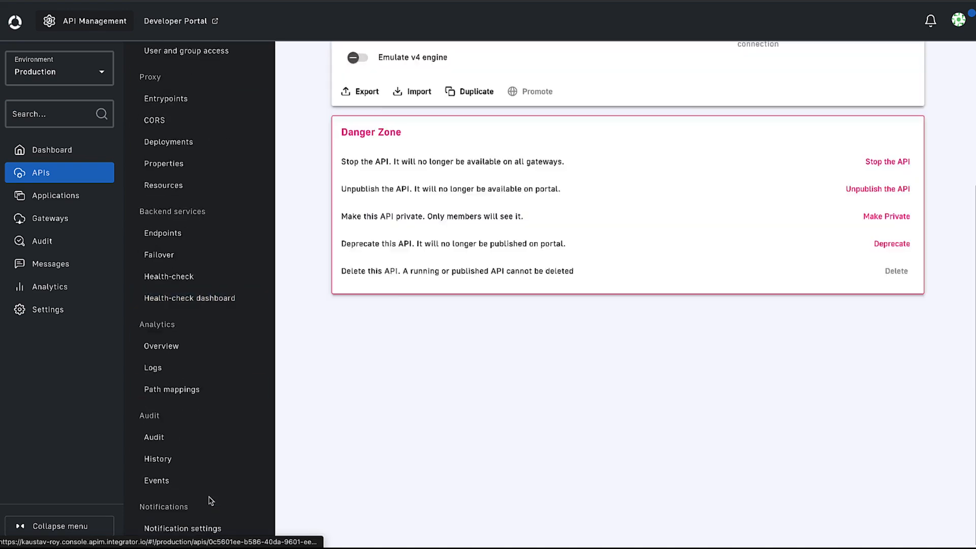
left_click(203, 528)
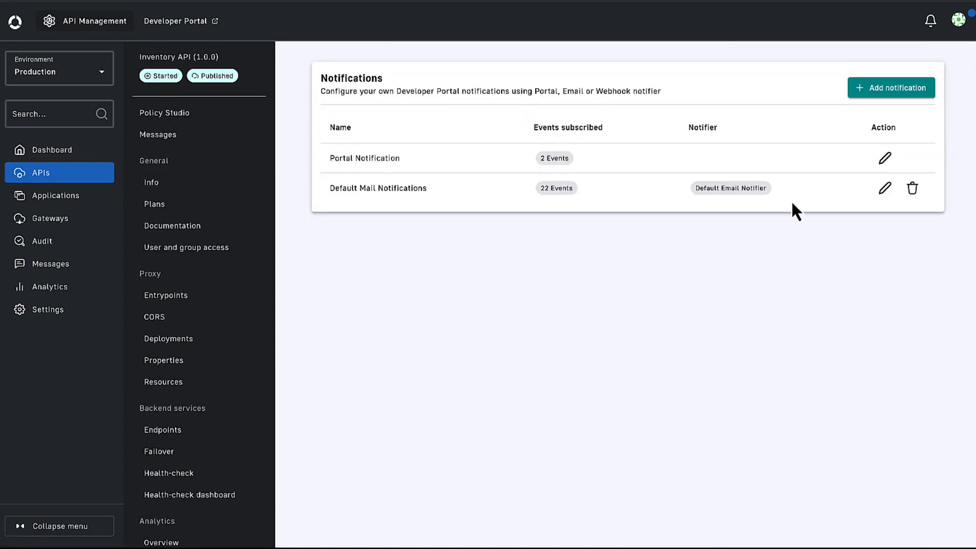
View the subscribed events of Portal Notification and Default Mail Notifications, closing each editor without saving.
left_click(884, 158)
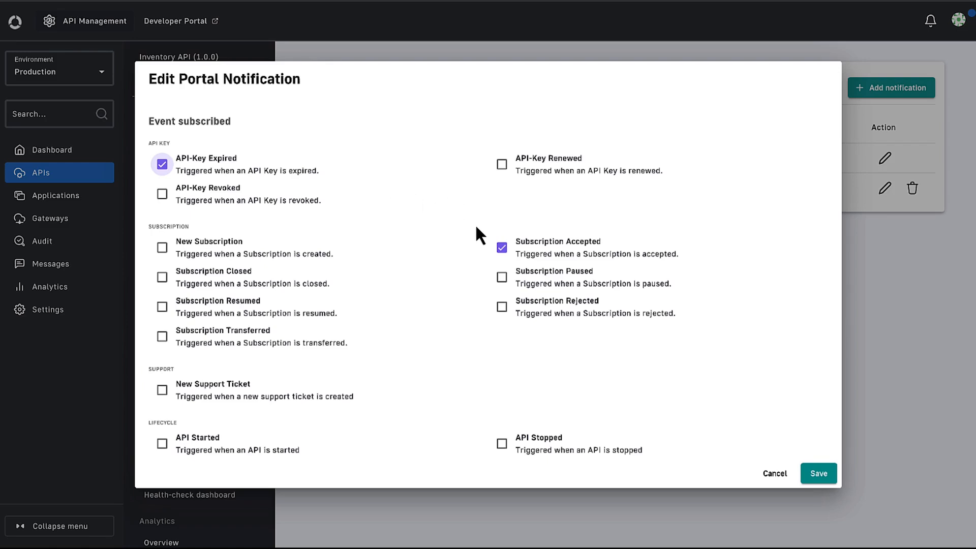
left_click(779, 473)
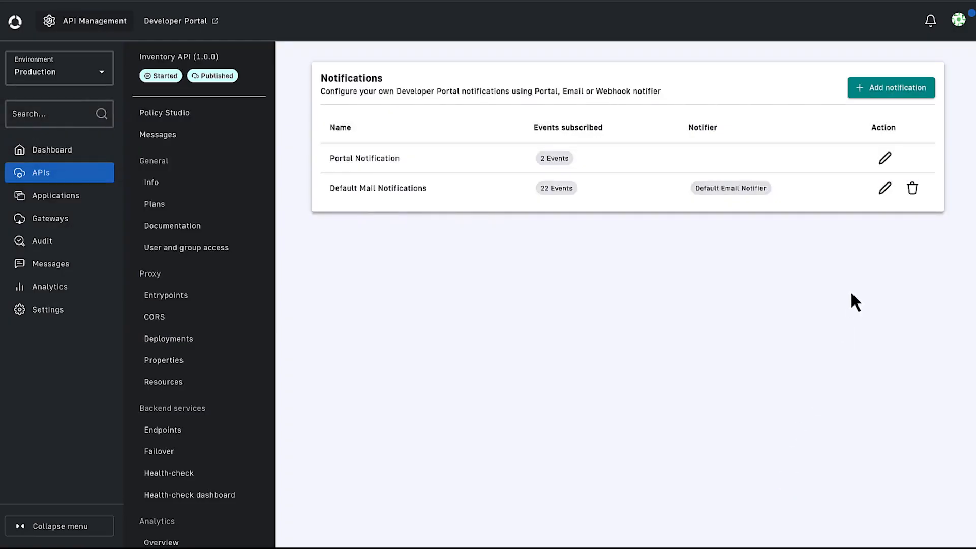
left_click(883, 190)
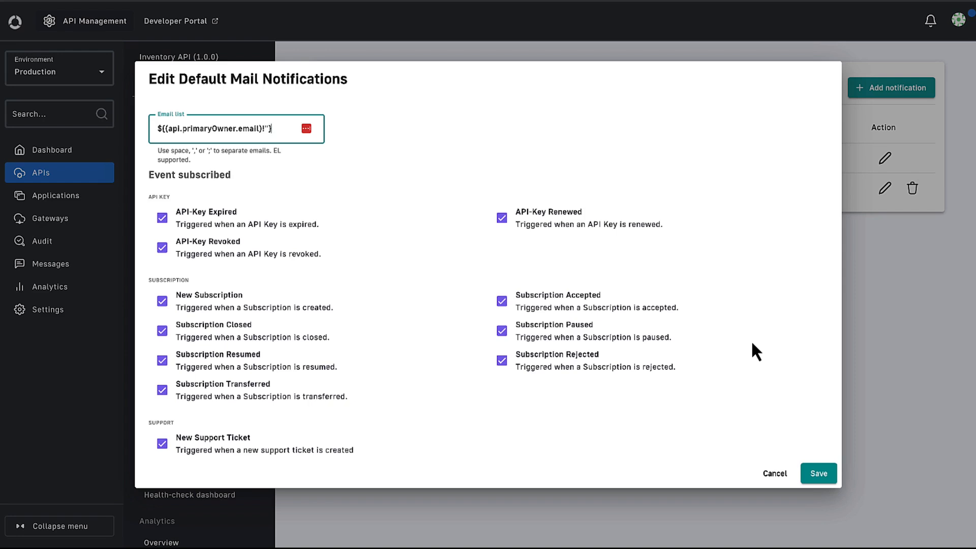
left_click(775, 473)
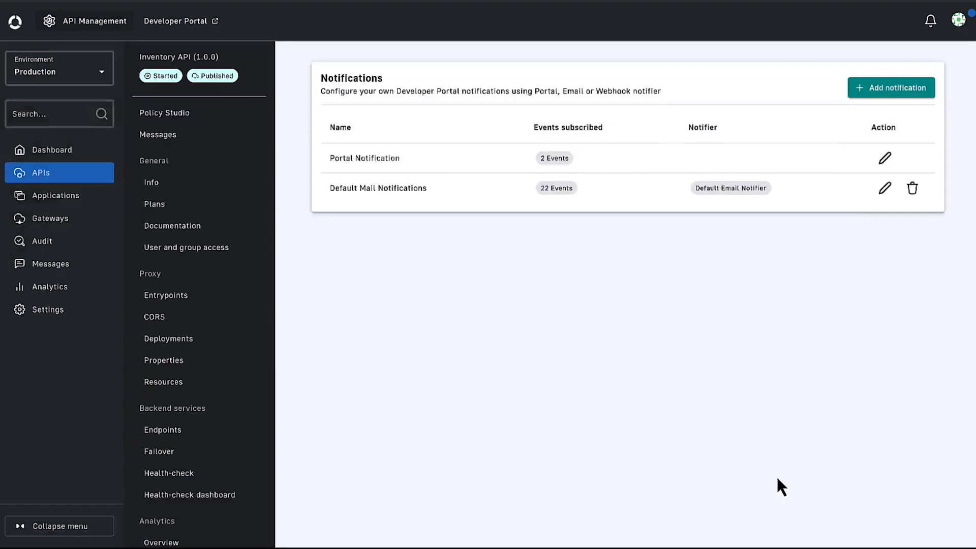
Fill in a new notification named Webhook with the Default Webhook Notifier, and cancel it without creating it.
left_click(890, 91)
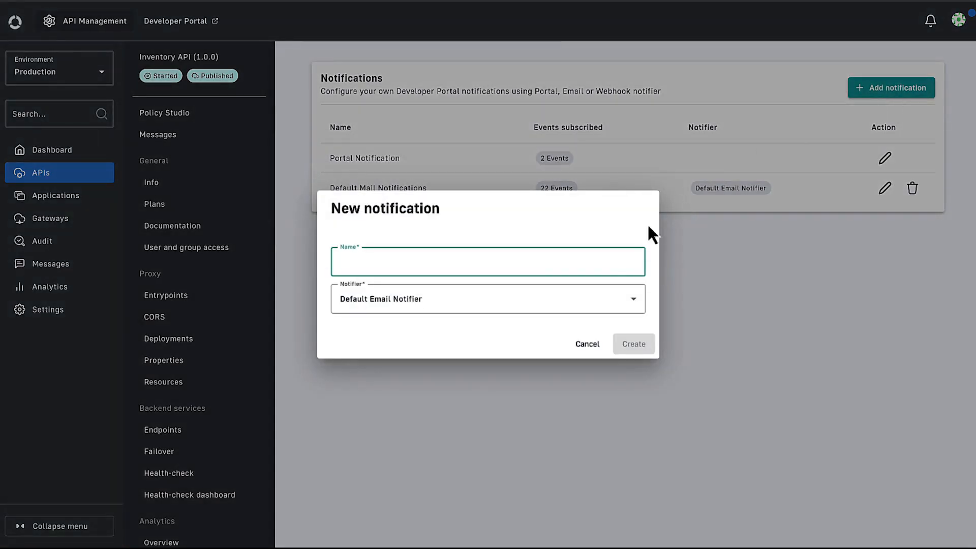
left_click(589, 309)
left_click(534, 362)
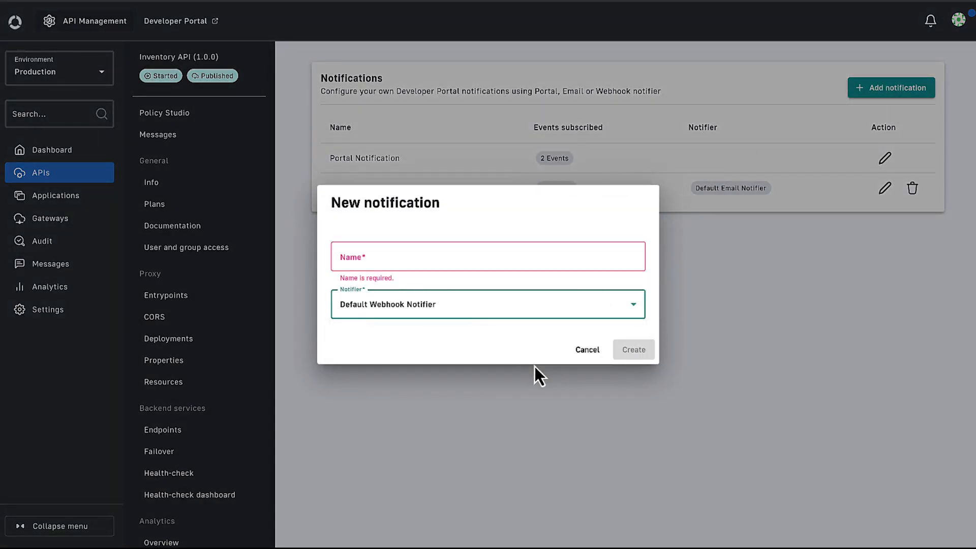
left_click(374, 260)
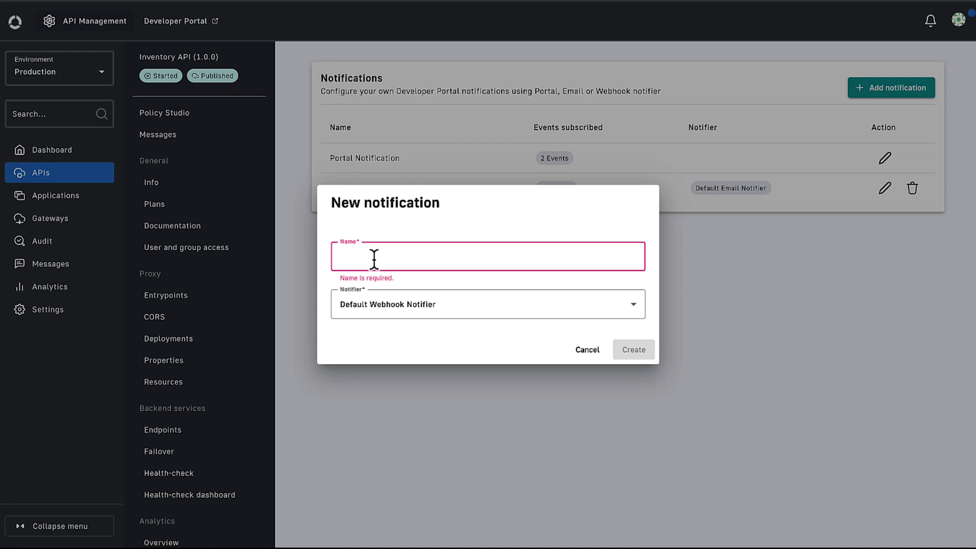
type("Webhook")
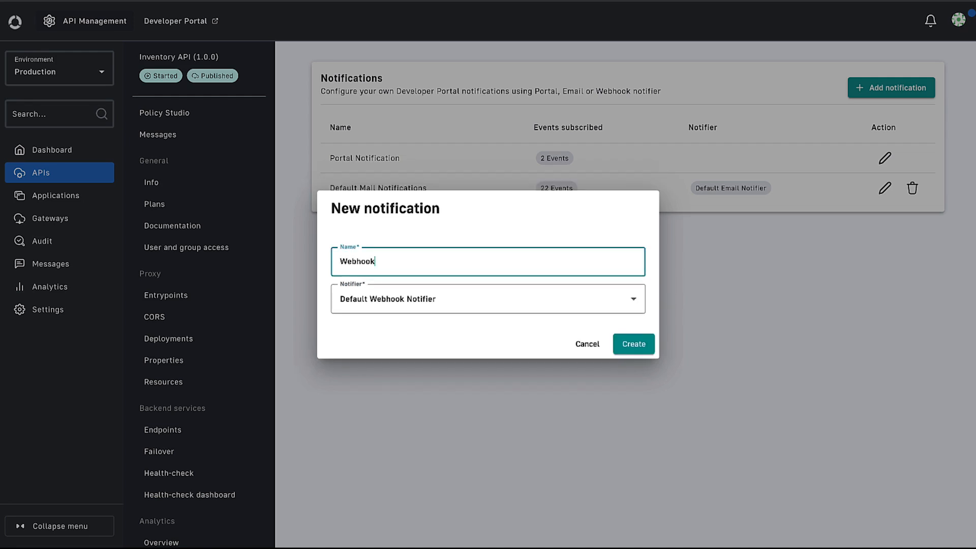
left_click(587, 344)
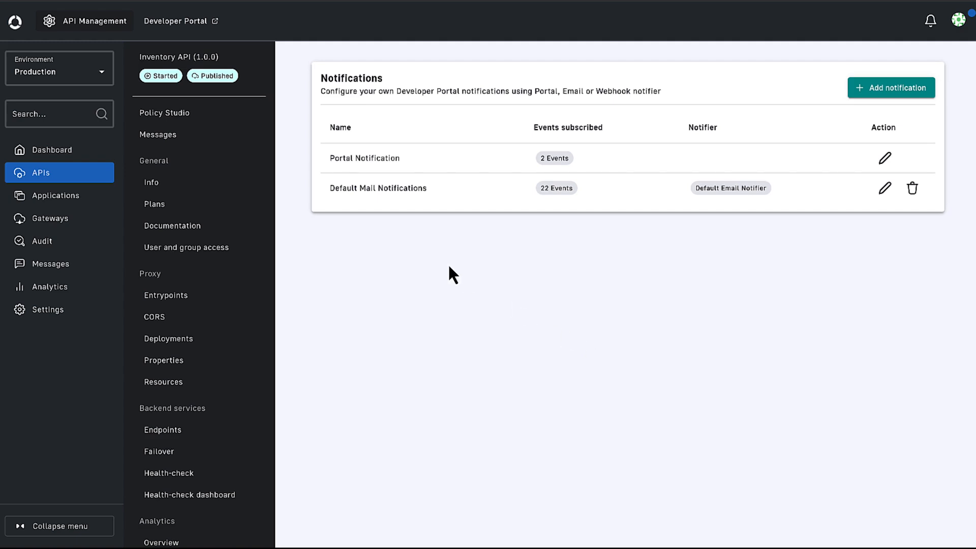
Open the Inventory API's audit history and compare version PUBLISH_API #24 with the published API.
scroll(229, 468, "down", 4)
left_click(176, 445)
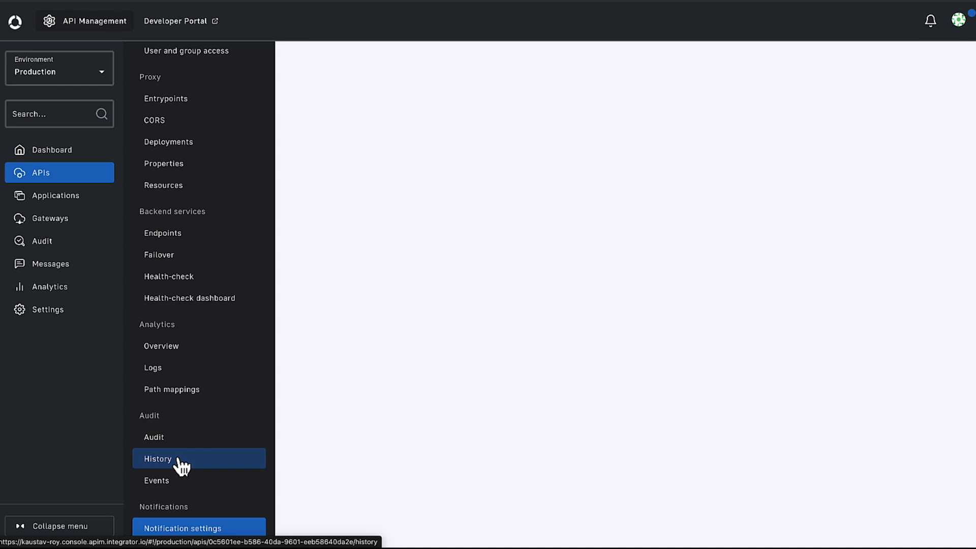
left_click(179, 459)
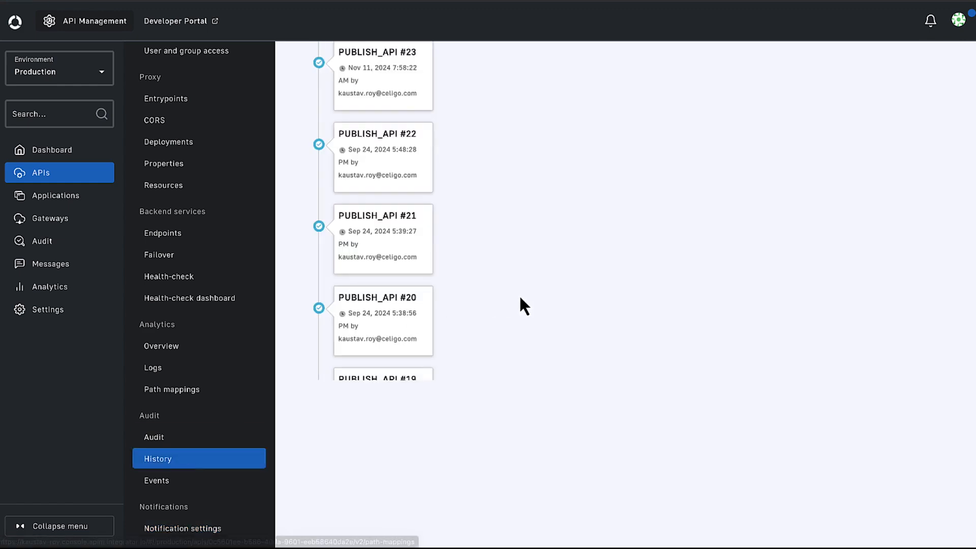
scroll(519, 294, "up", 4)
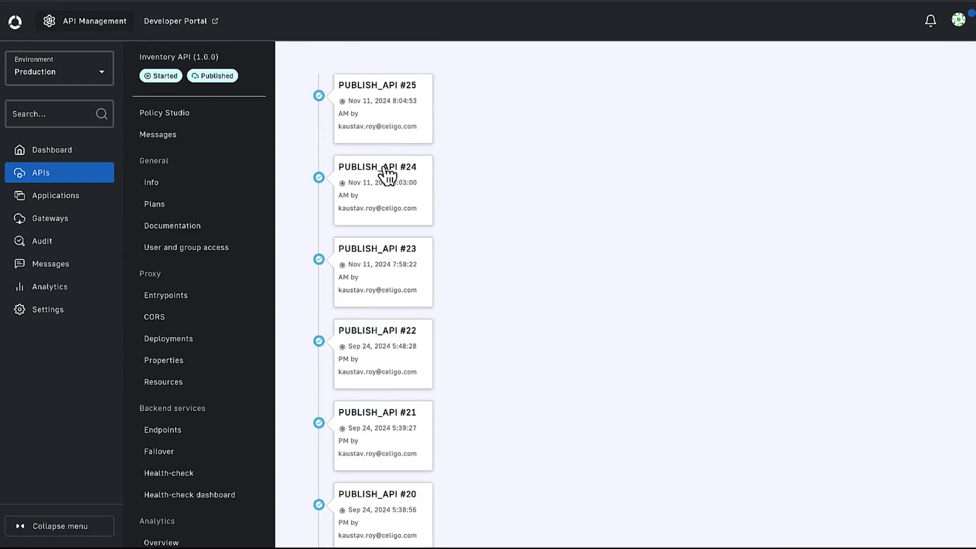
left_click(382, 196)
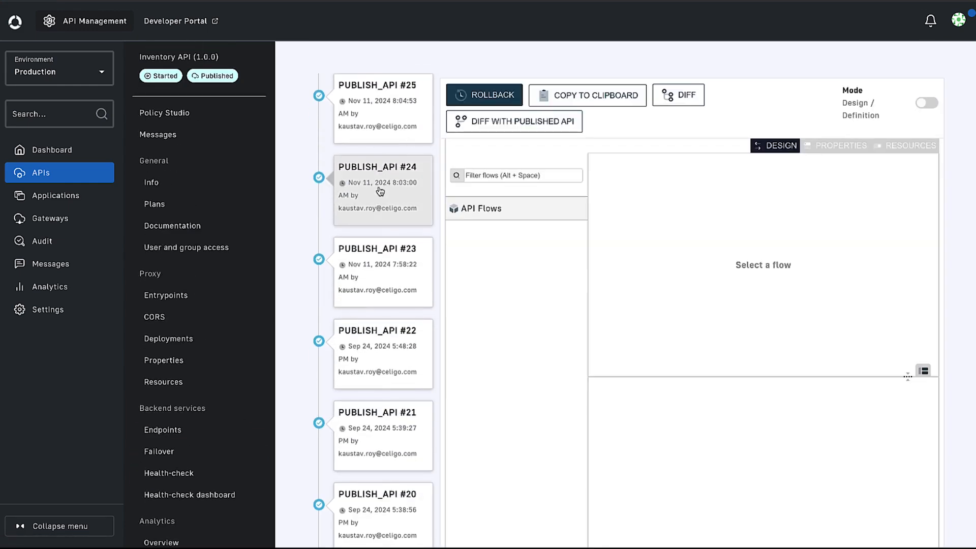
left_click(536, 122)
scroll(603, 294, "right", 3)
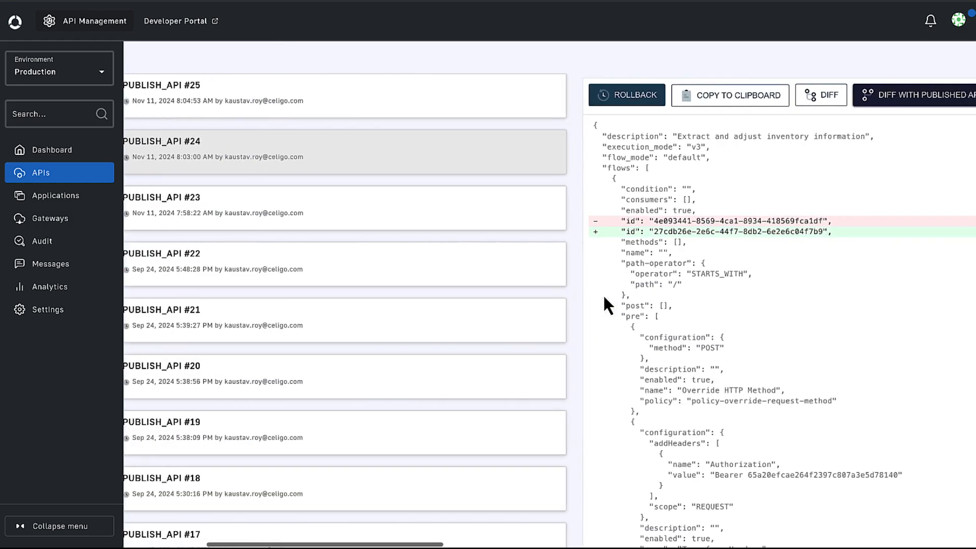
scroll(603, 294, "right", 1)
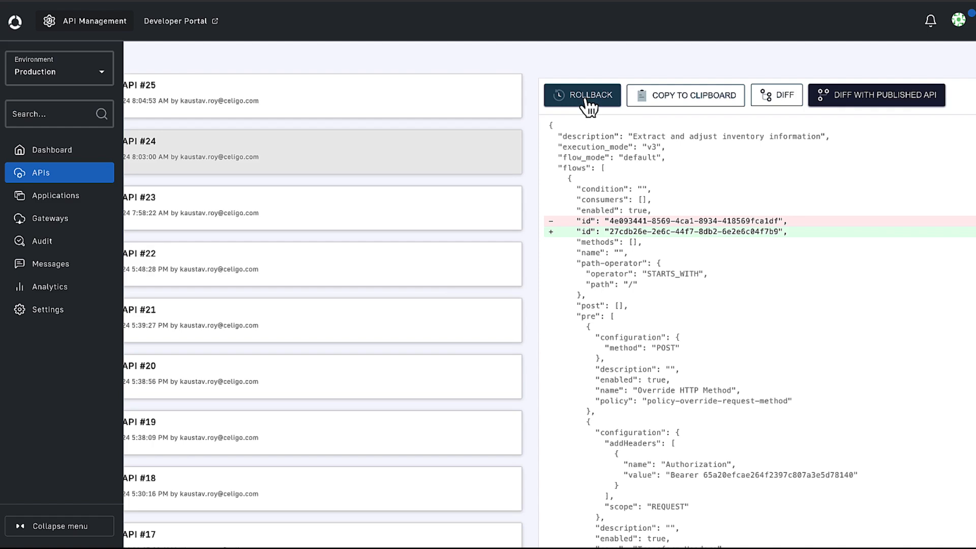
scroll(436, 272, "left", 4)
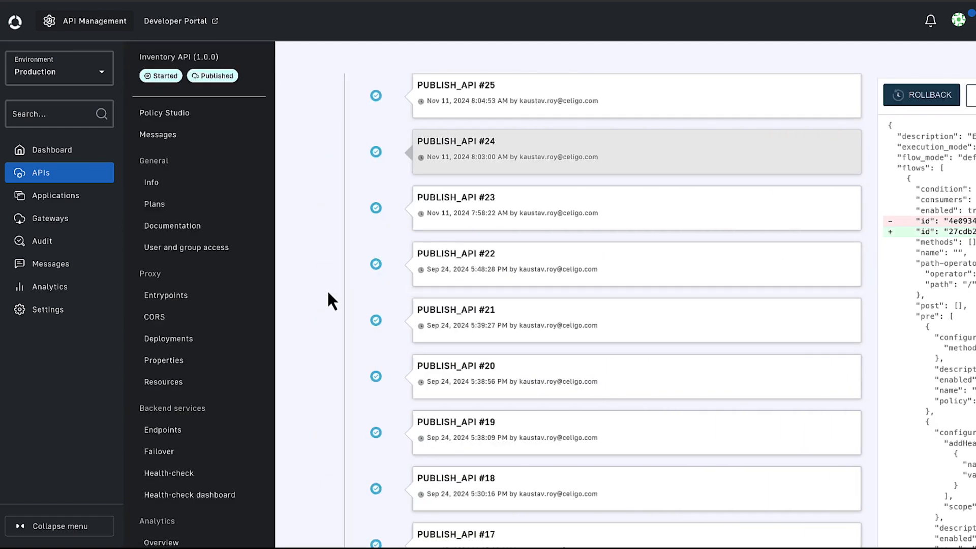
In the environment-wide audit log, view and close the patch of the Customer 360 API's SUBSCRIPTION_CREATED entry, and return to the dashboard.
left_click(66, 245)
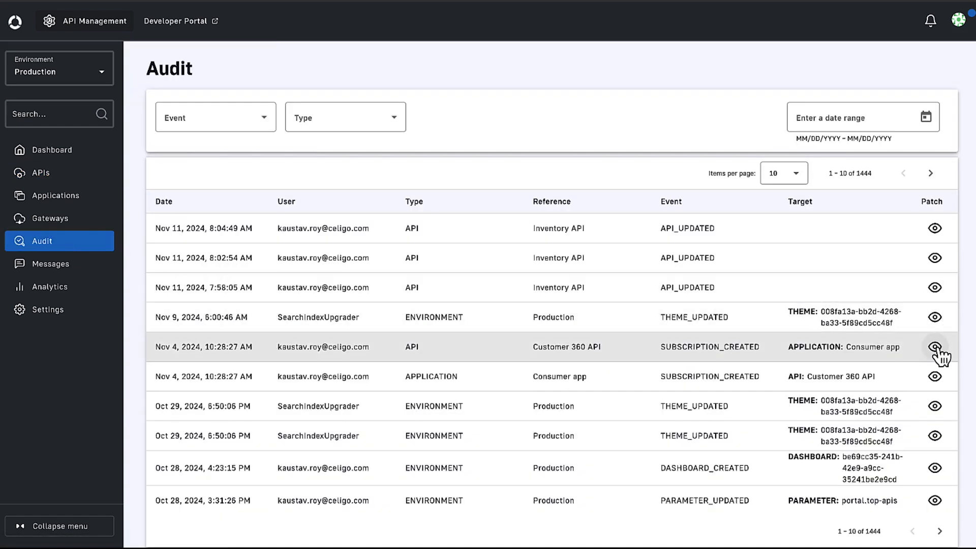
left_click(935, 346)
scroll(800, 369, "down", 5)
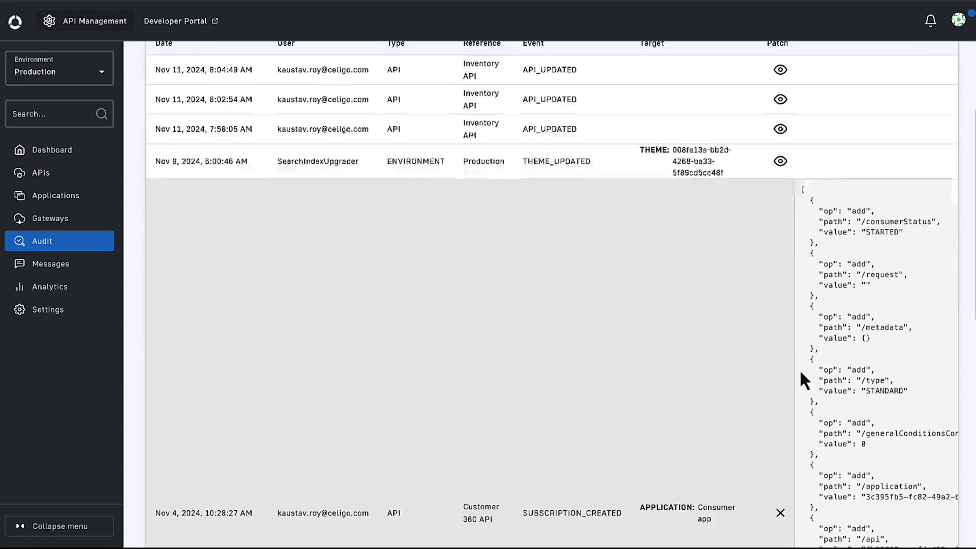
left_click(780, 417)
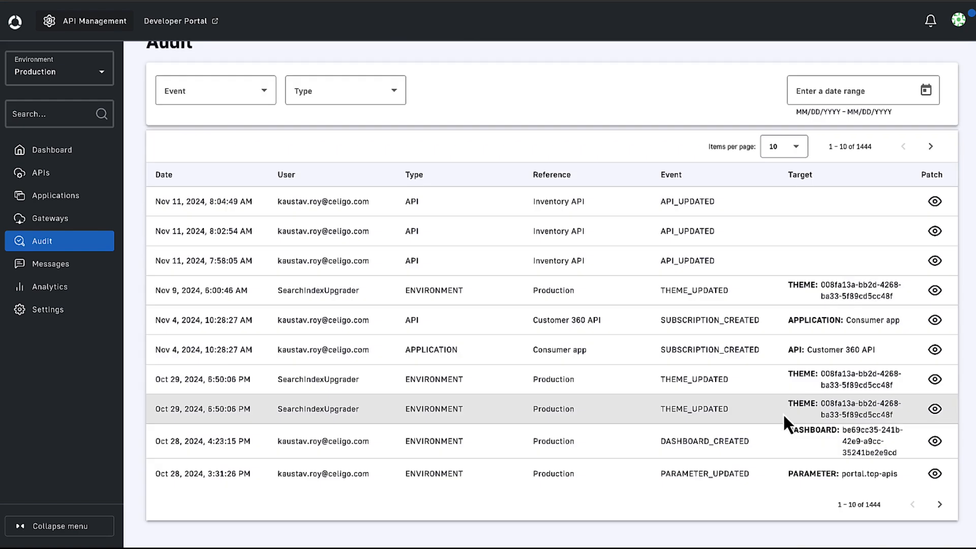
left_click(100, 155)
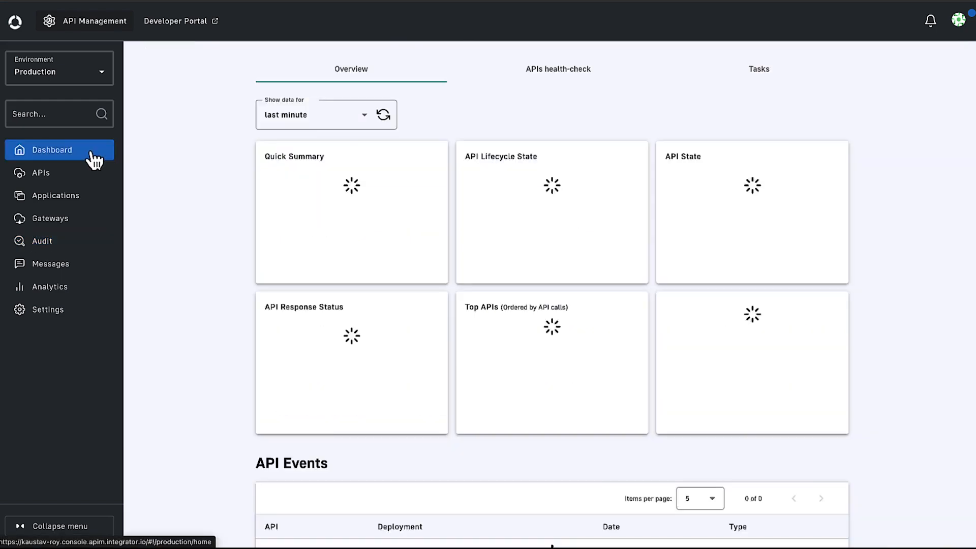